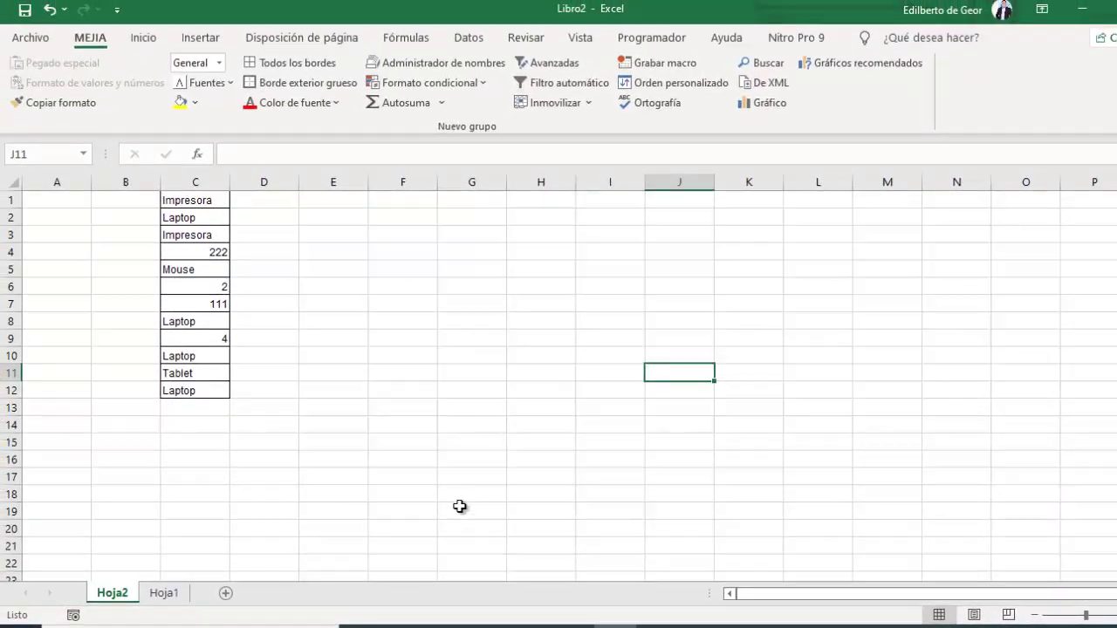
# Select column C and apply Center and Middle Align to the product and number entries
pyautogui.click(376, 429)
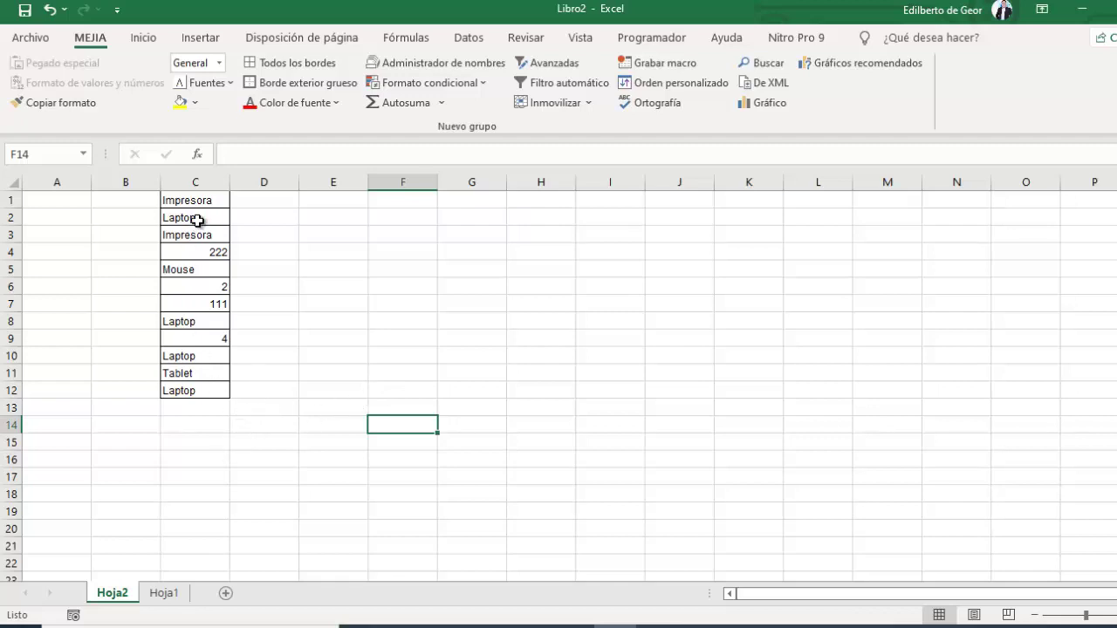
pyautogui.click(210, 184)
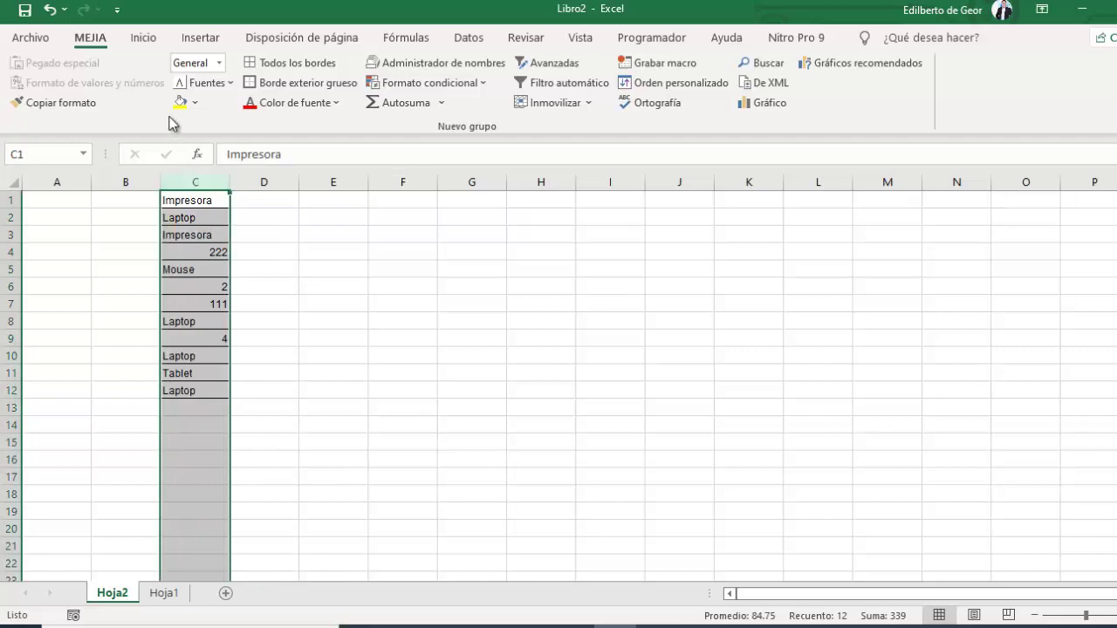
pyautogui.click(143, 38)
pyautogui.click(320, 98)
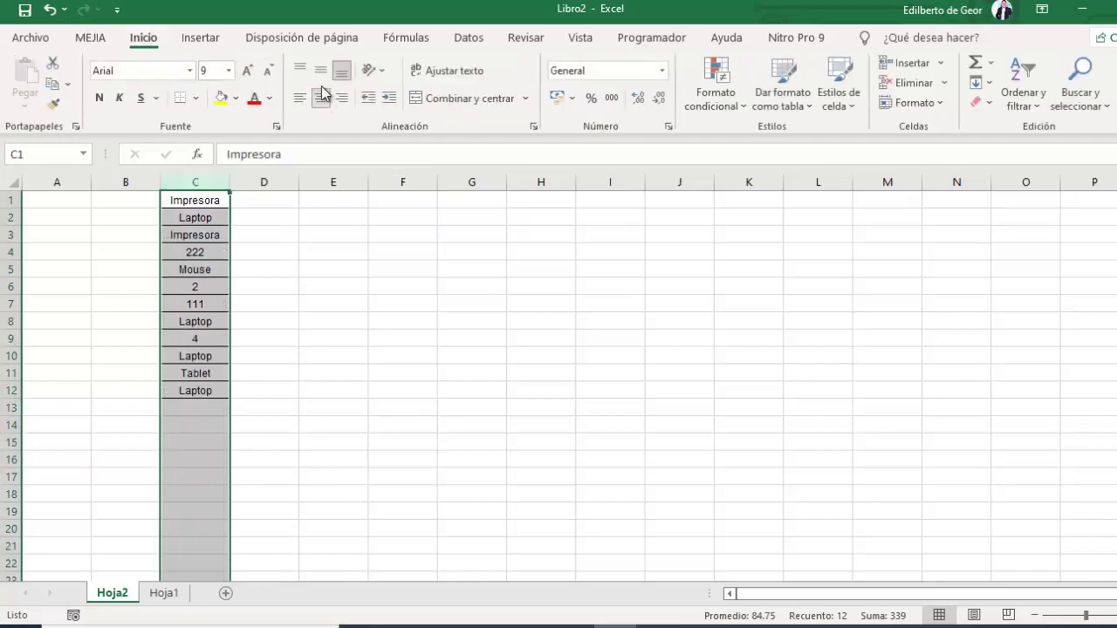
pyautogui.click(320, 70)
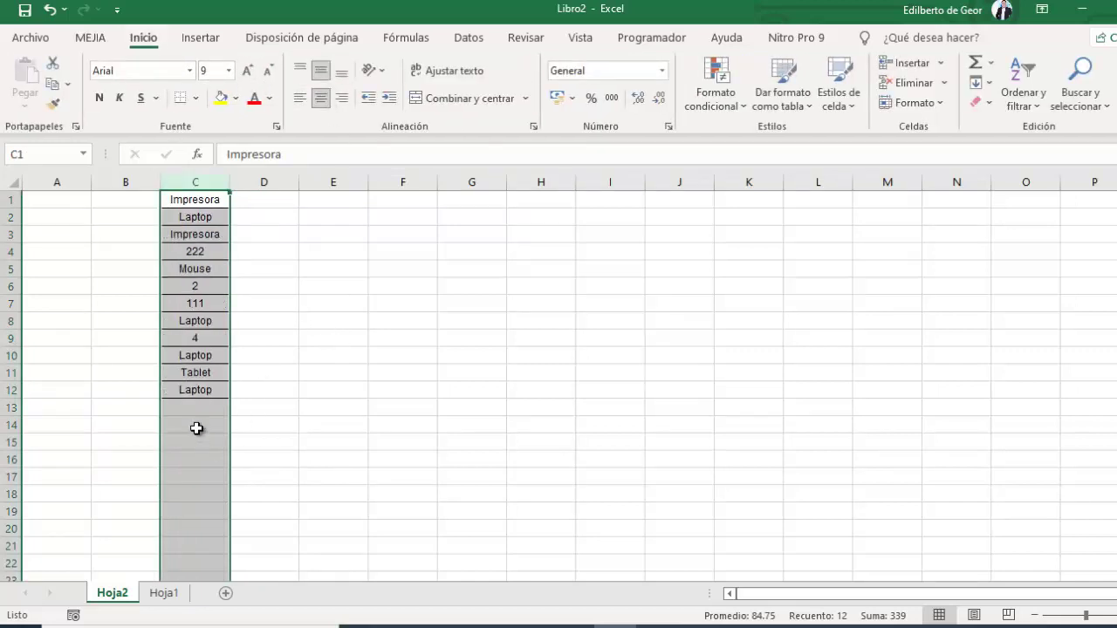
pyautogui.click(197, 428)
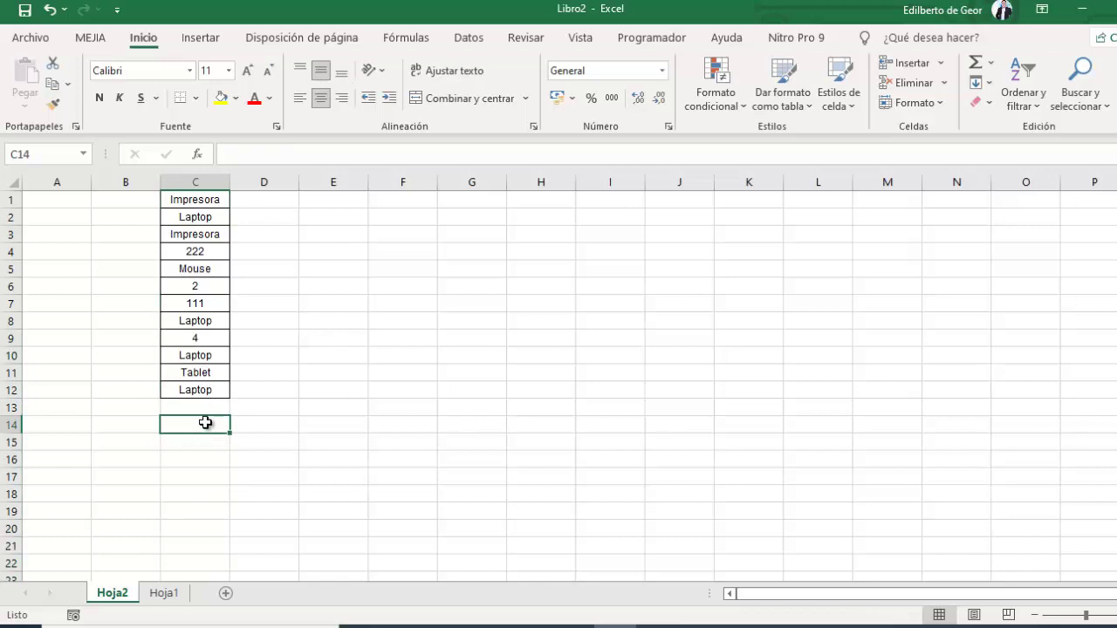
# Enter =CONTAR(C1:C12) in C14 so it returns 4
pyautogui.write('=')
pyautogui.write('con')
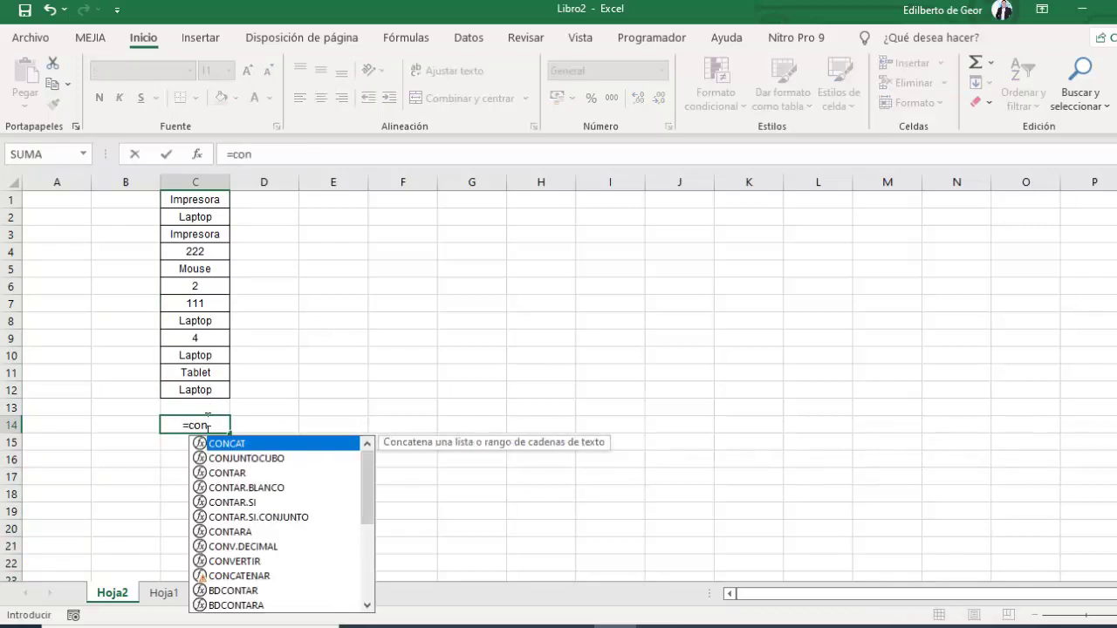
pyautogui.doubleClick(237, 476)
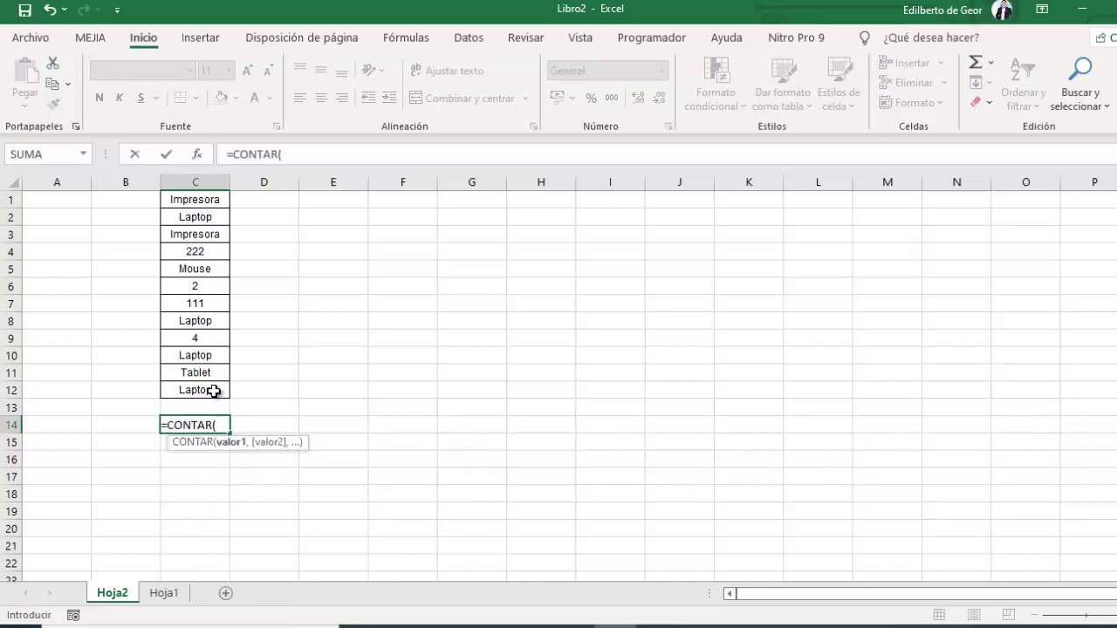
pyautogui.moveTo(219, 389); pyautogui.dragTo(200, 186)
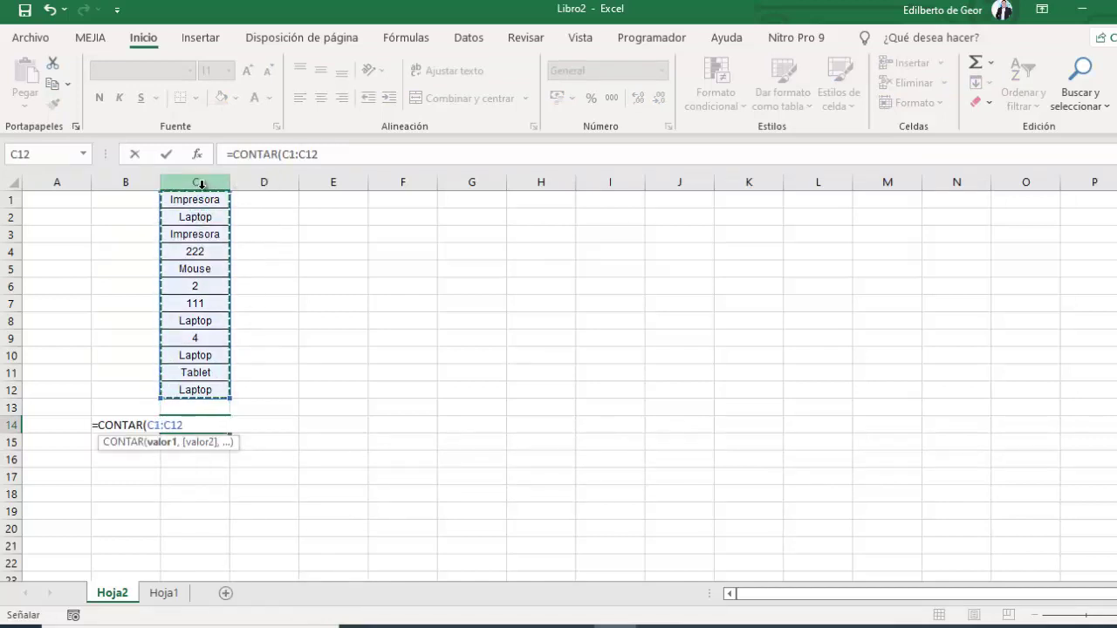
pyautogui.write(')')
pyautogui.press('Return')
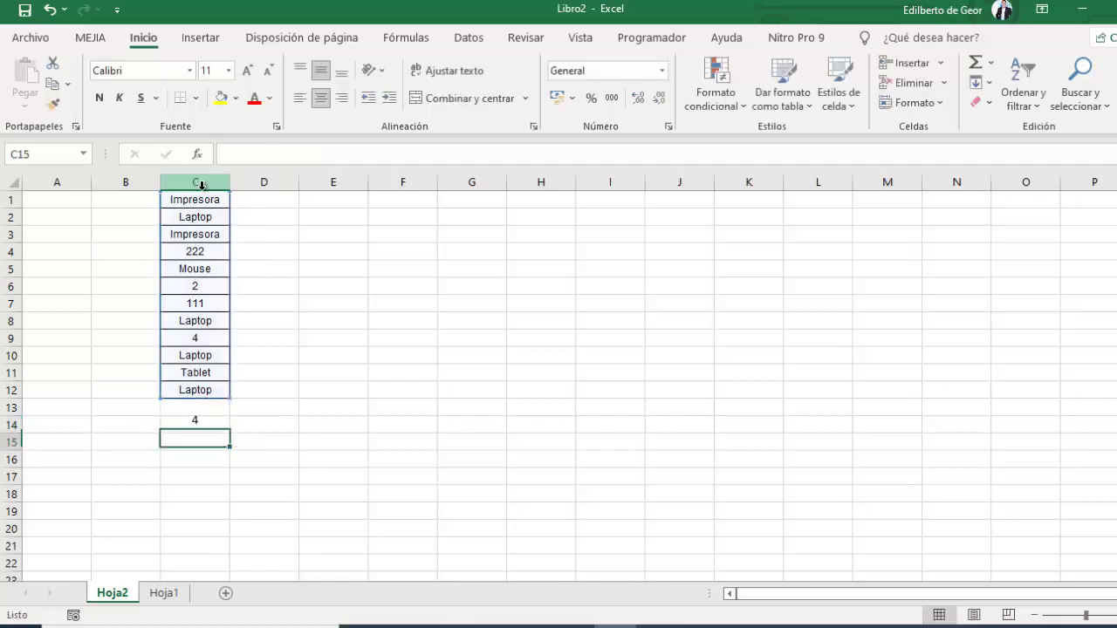
# Add the label 'Contar' in B14 beside the count
pyautogui.click(200, 419)
pyautogui.click(136, 419)
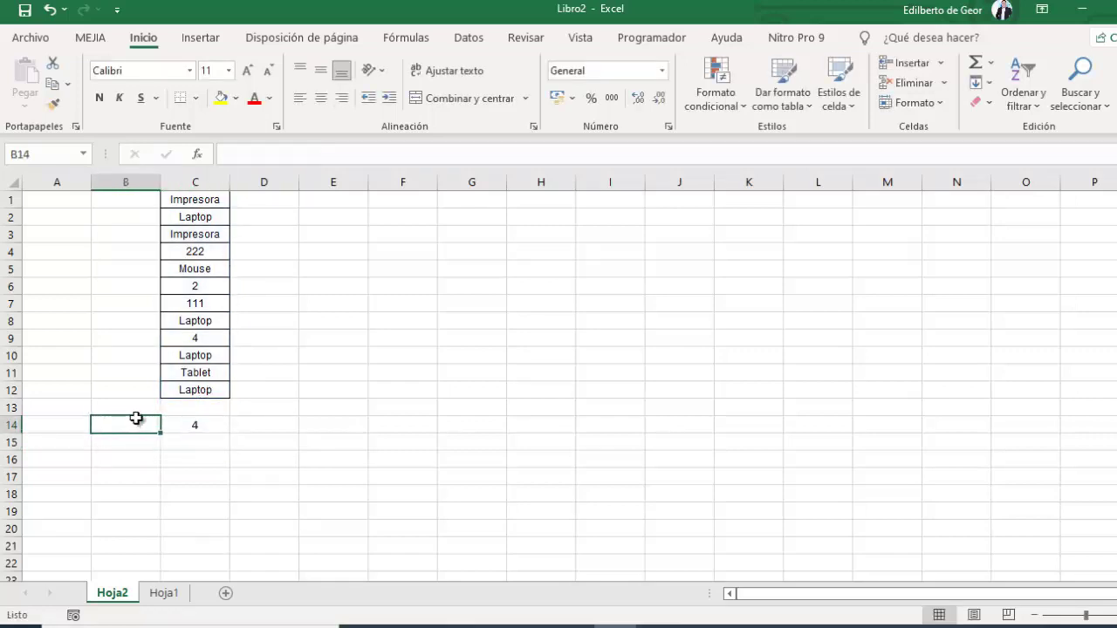
pyautogui.write('Contar')
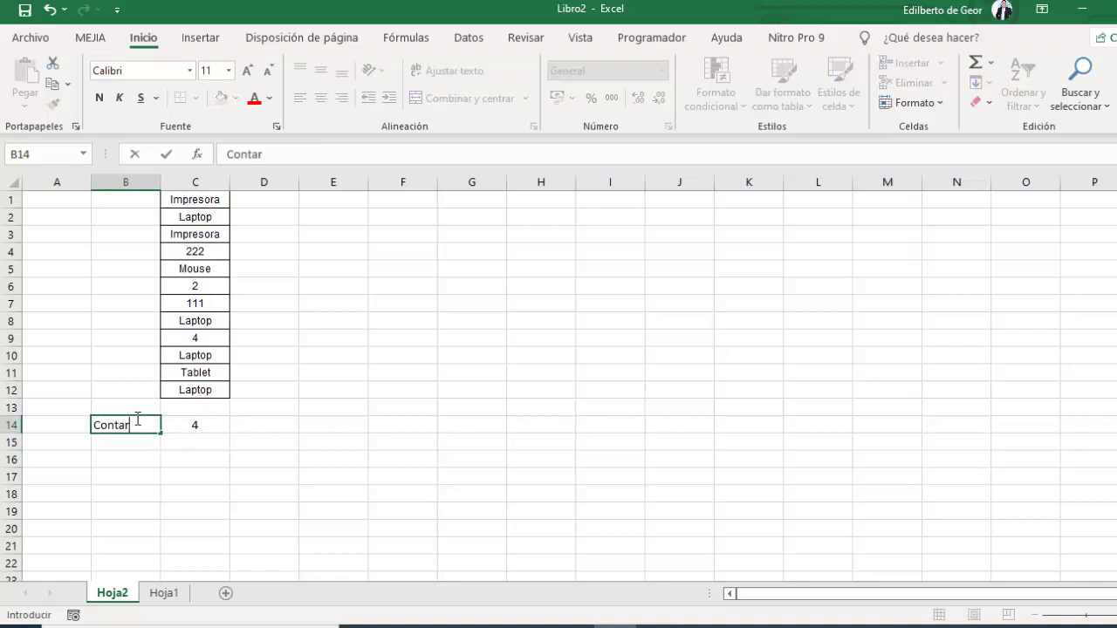
pyautogui.press('Return')
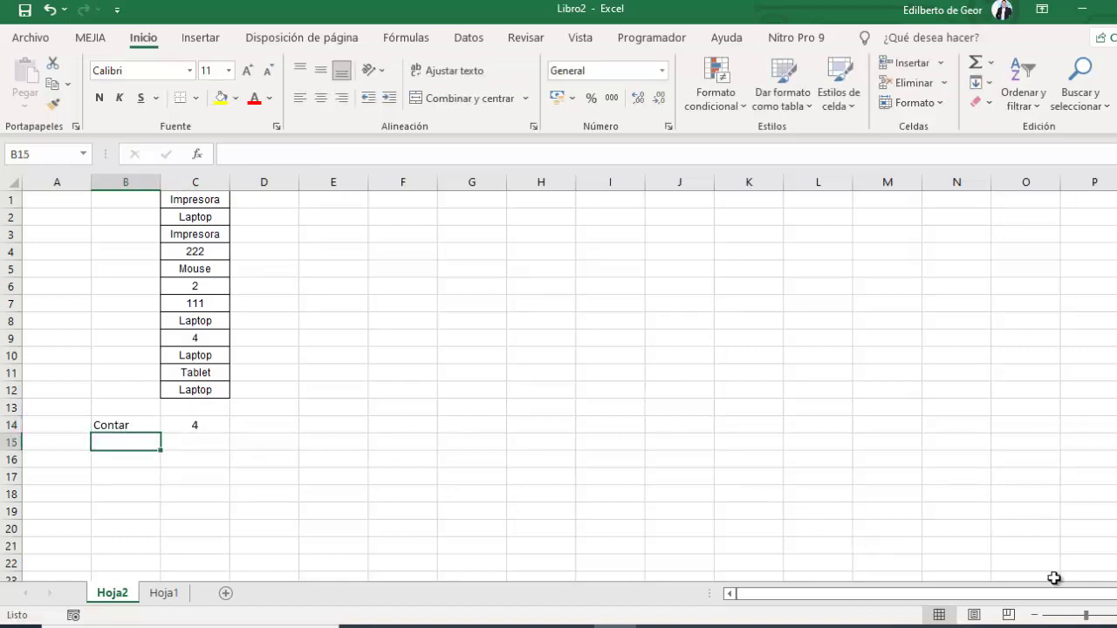
# Move the Contar label and result to E3:F3 and enlarge the 4 to 16-point font
pyautogui.click(1113, 615)
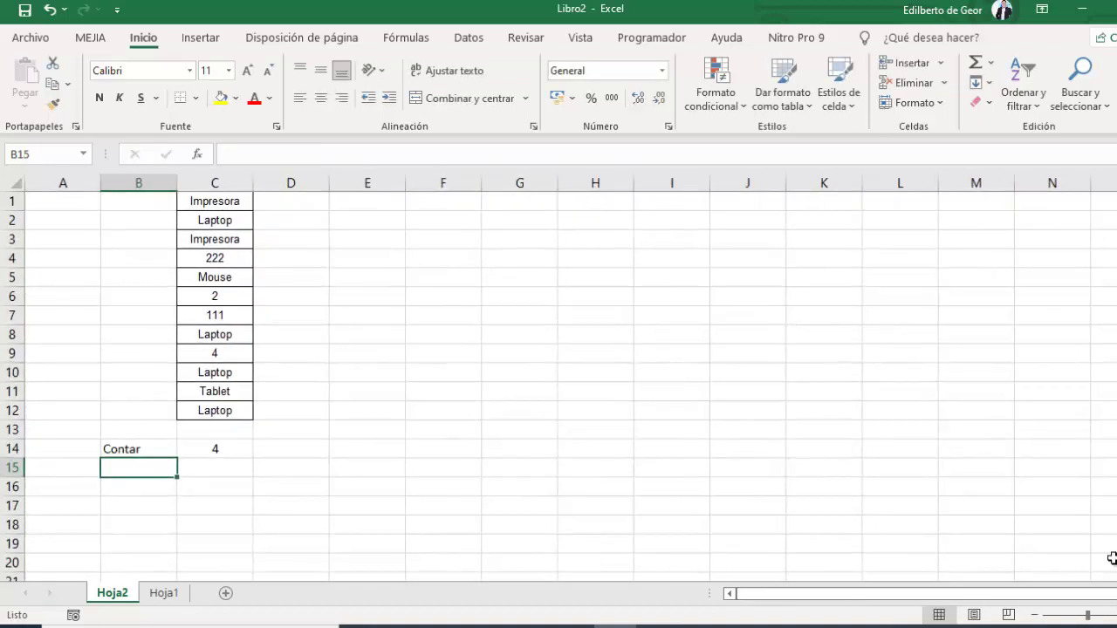
pyautogui.click(1113, 615)
pyautogui.moveTo(157, 475)
pyautogui.mouseDown()
pyautogui.moveTo(231, 476)
pyautogui.moveTo(413, 251)
pyautogui.mouseUp()
pyautogui.click(474, 244)
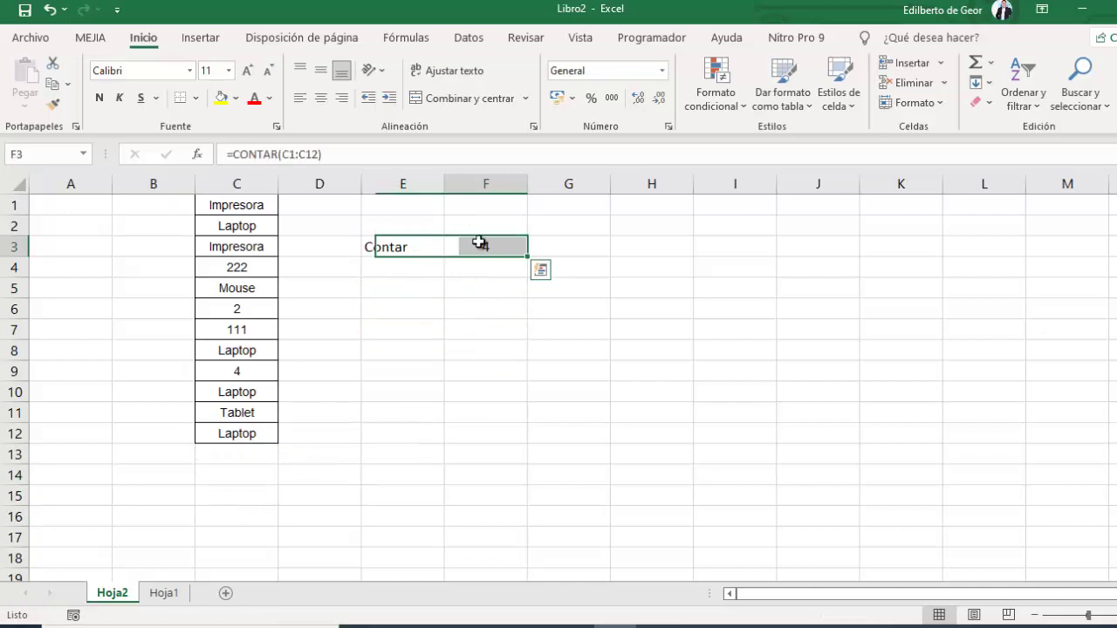
pyautogui.click(247, 70)
pyautogui.click(248, 69)
pyautogui.click(248, 69)
pyautogui.click(248, 69)
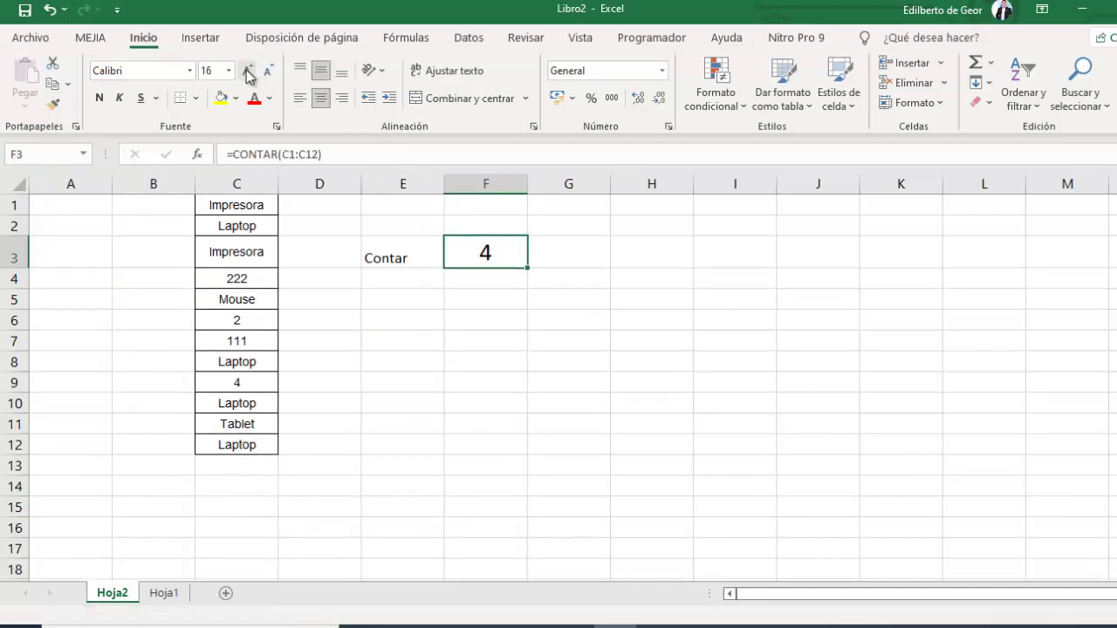
pyautogui.click(268, 70)
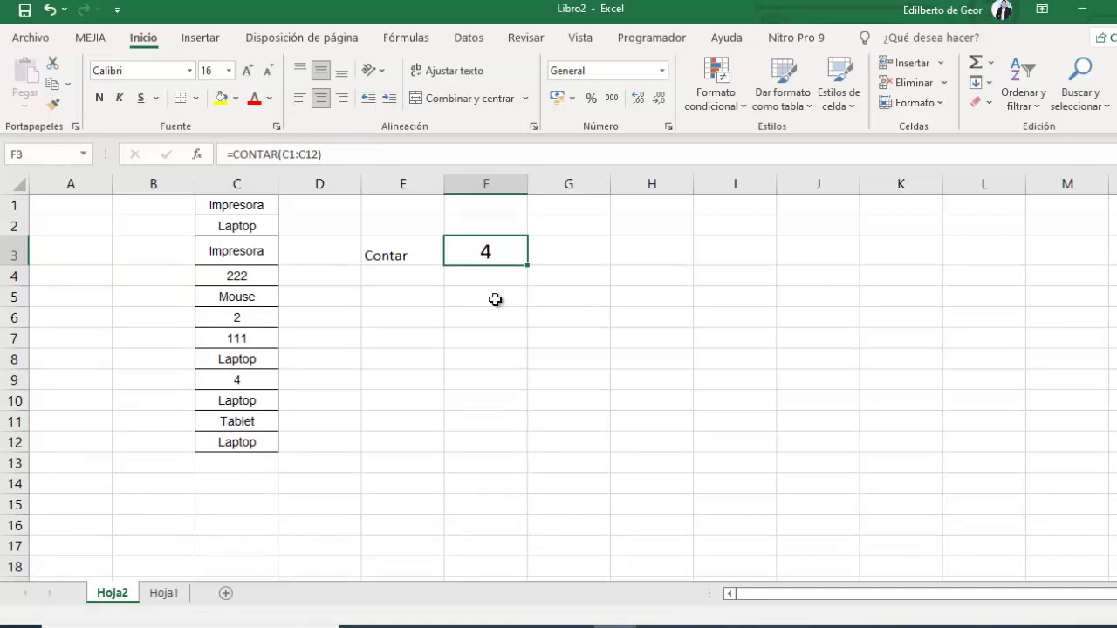
pyautogui.click(580, 427)
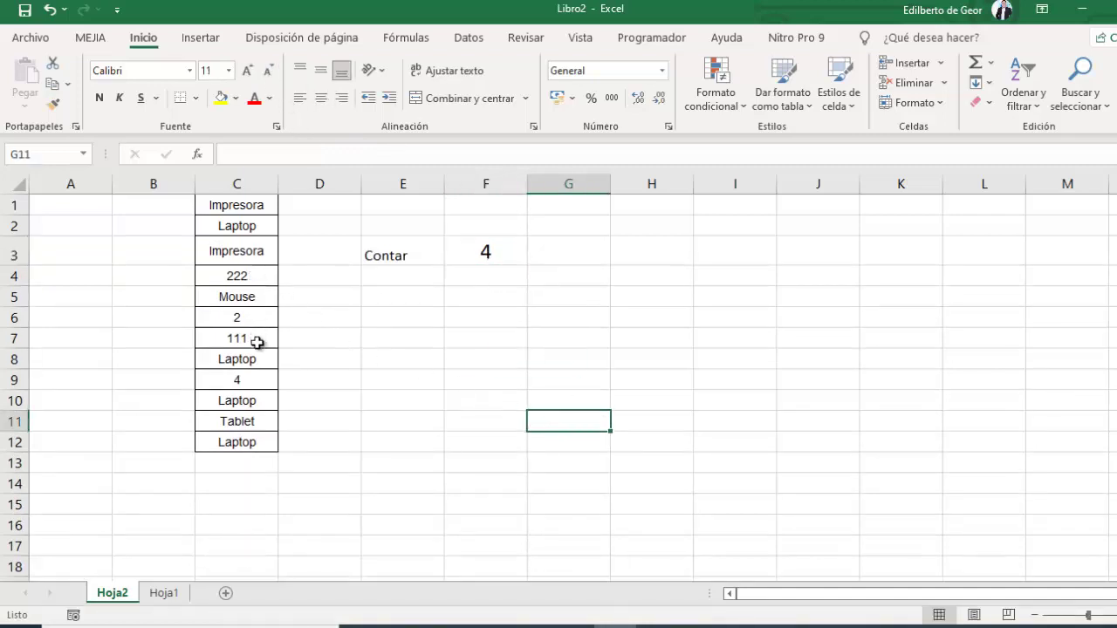
# Review entries C3 to C9, noting which are numbers (222, 2, 111, 4) and which are text
pyautogui.click(247, 382)
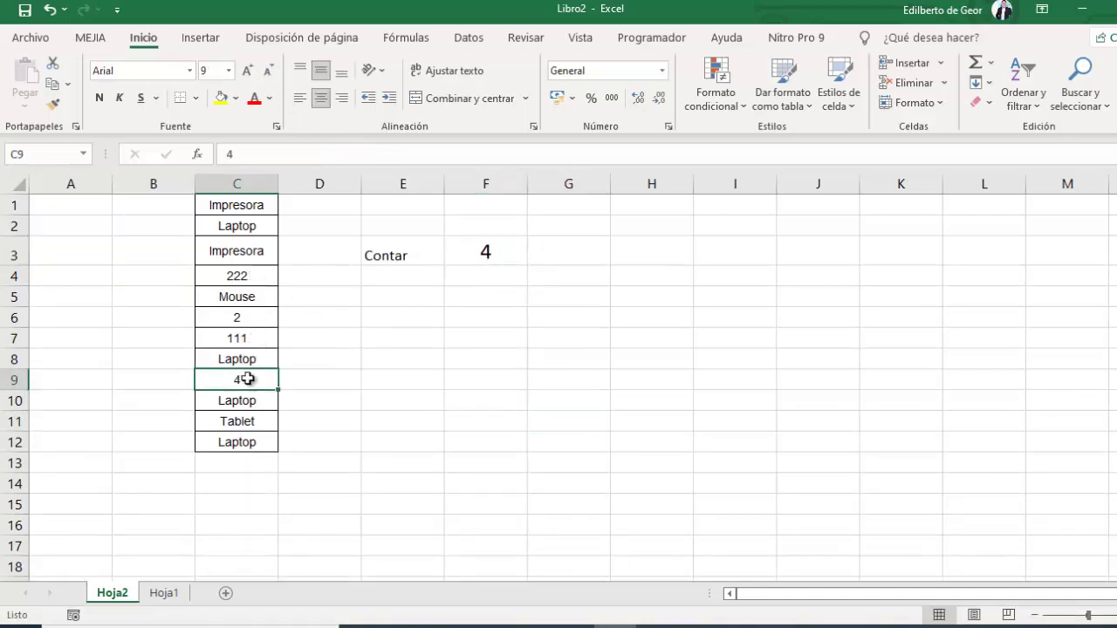
pyautogui.click(248, 252)
pyautogui.click(260, 278)
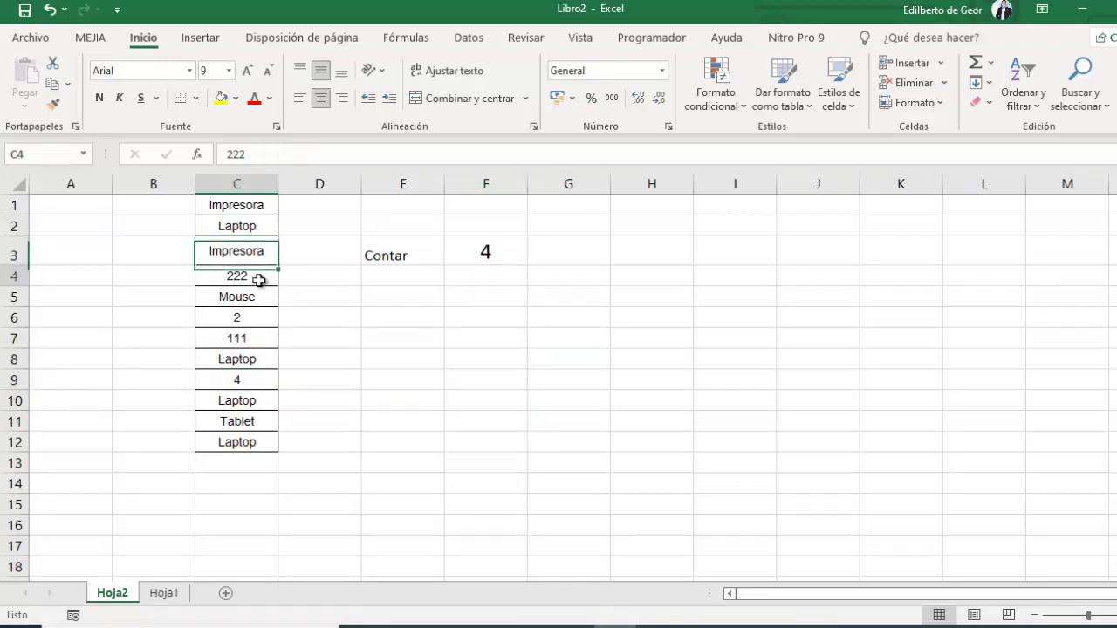
pyautogui.click(248, 296)
pyautogui.click(245, 318)
pyautogui.click(244, 339)
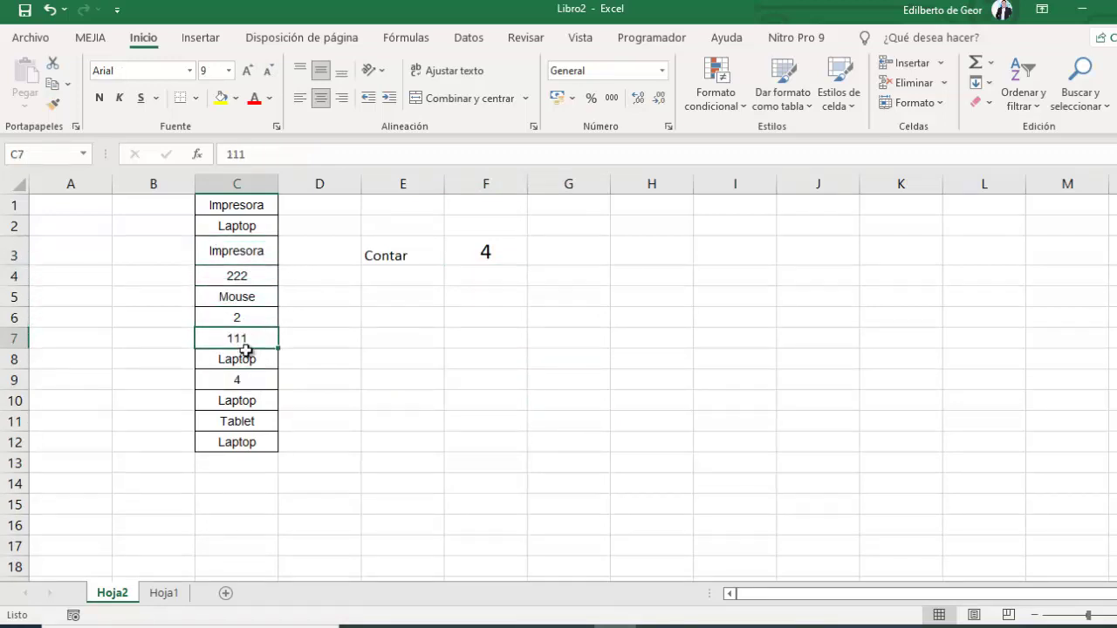
pyautogui.click(244, 358)
pyautogui.click(244, 380)
# Replace Mouse in C5 with 2.05, raising the Contar count to 5
pyautogui.click(250, 293)
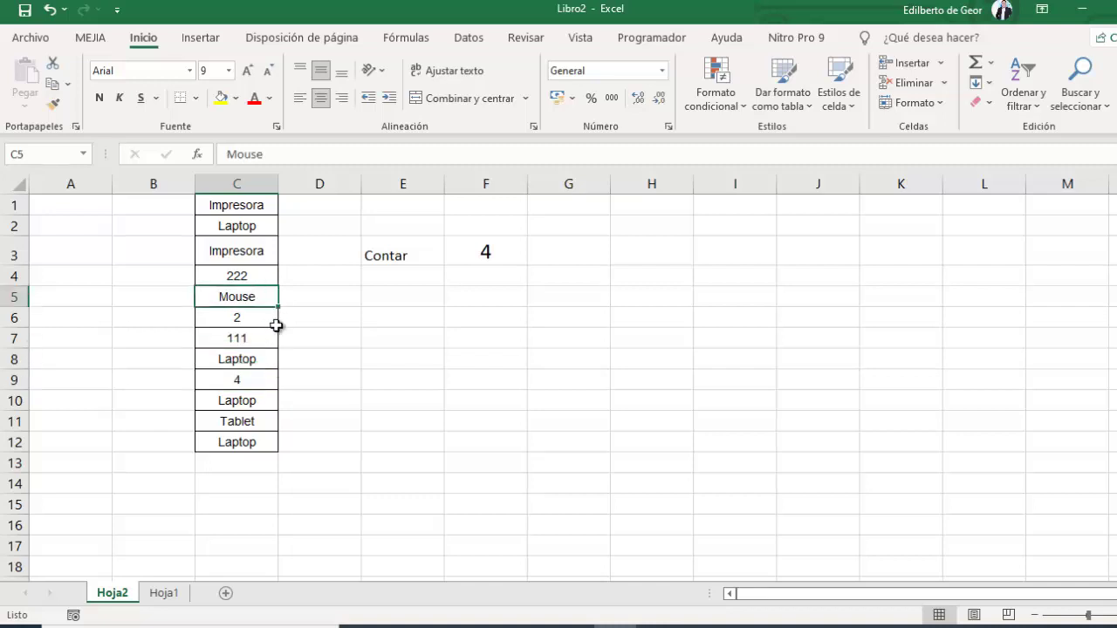
pyautogui.write('2.05')
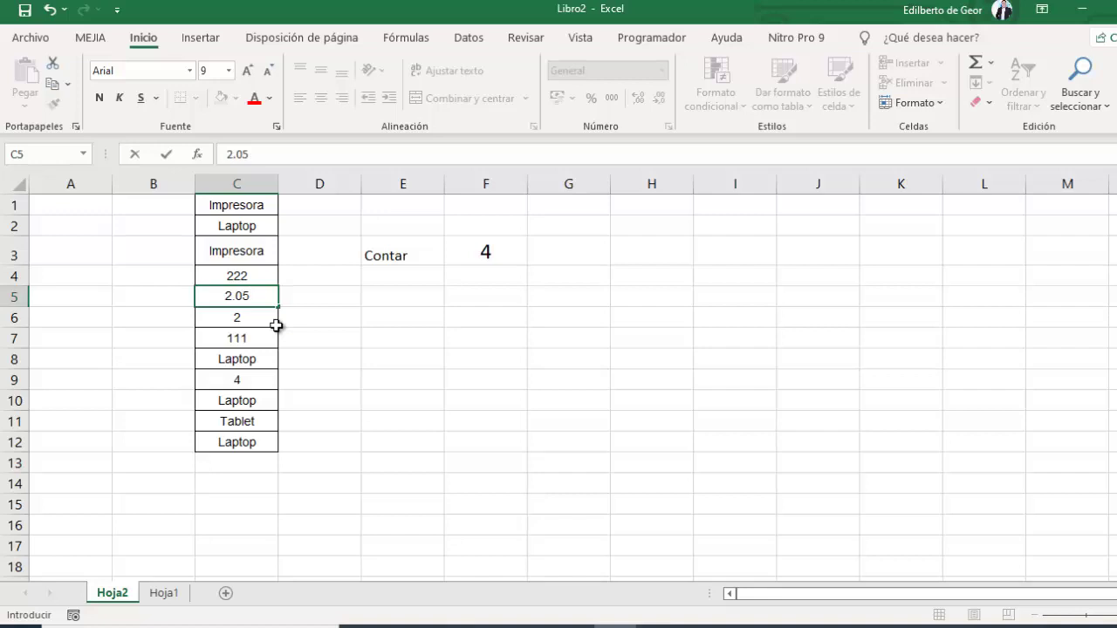
pyautogui.press('Return')
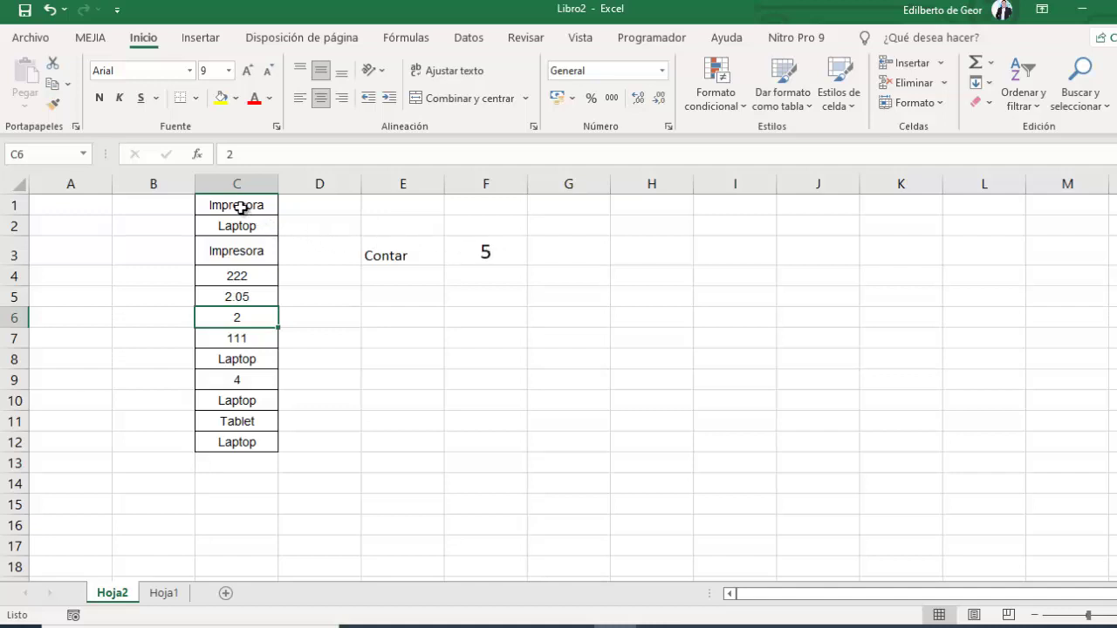
pyautogui.moveTo(242, 205); pyautogui.dragTo(260, 254)
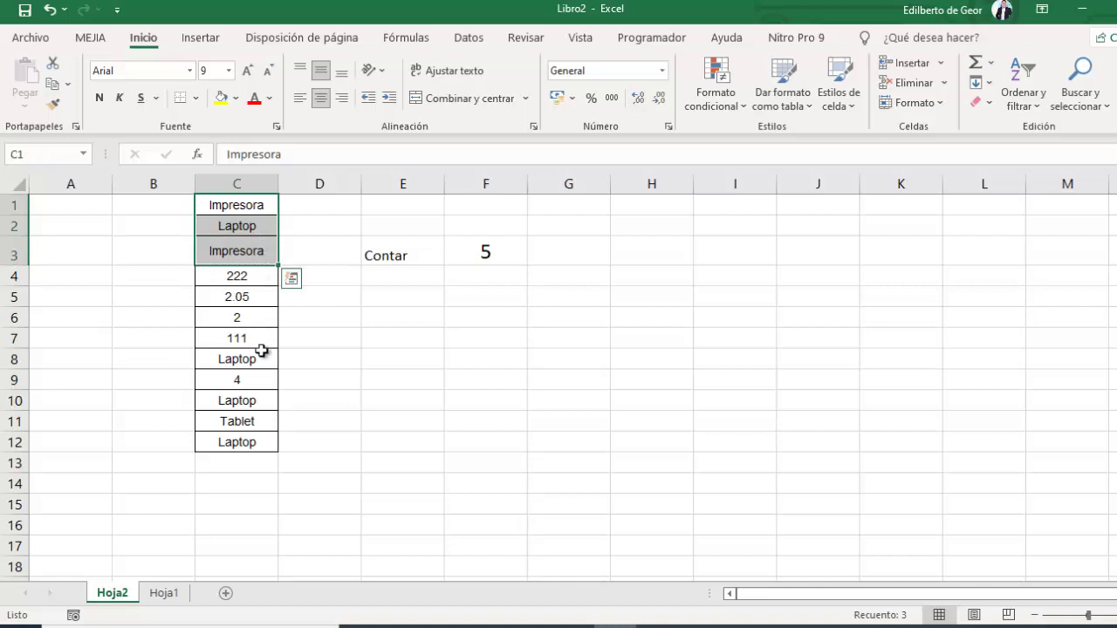
# Enter =CONTAR.SI(C1:C12,"*") in E5 to count the 7 text entries
pyautogui.click(399, 277)
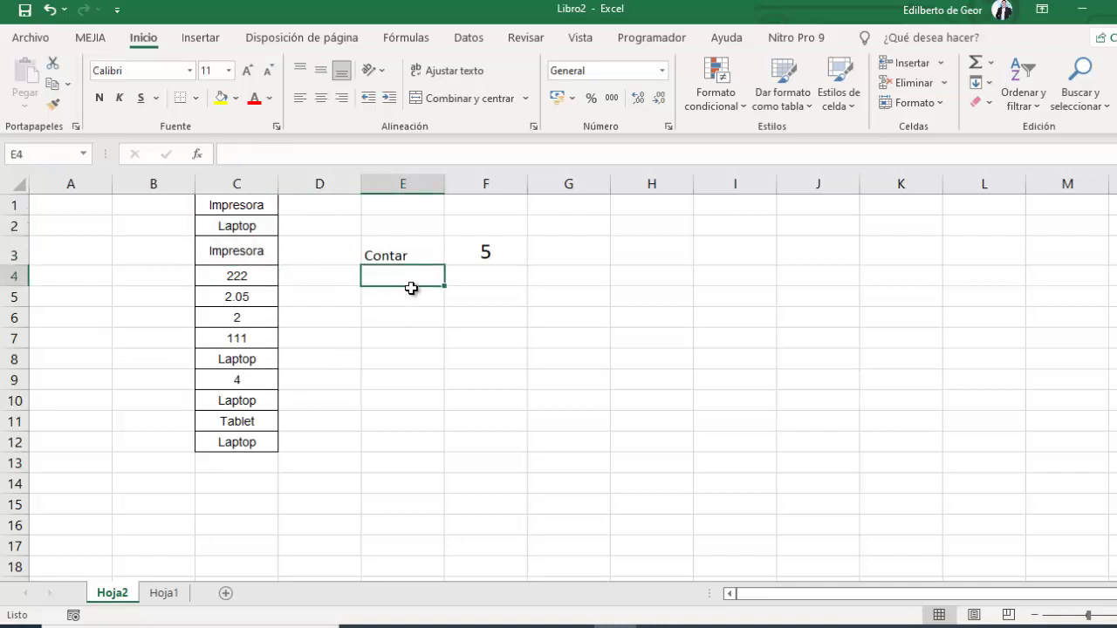
pyautogui.click(414, 293)
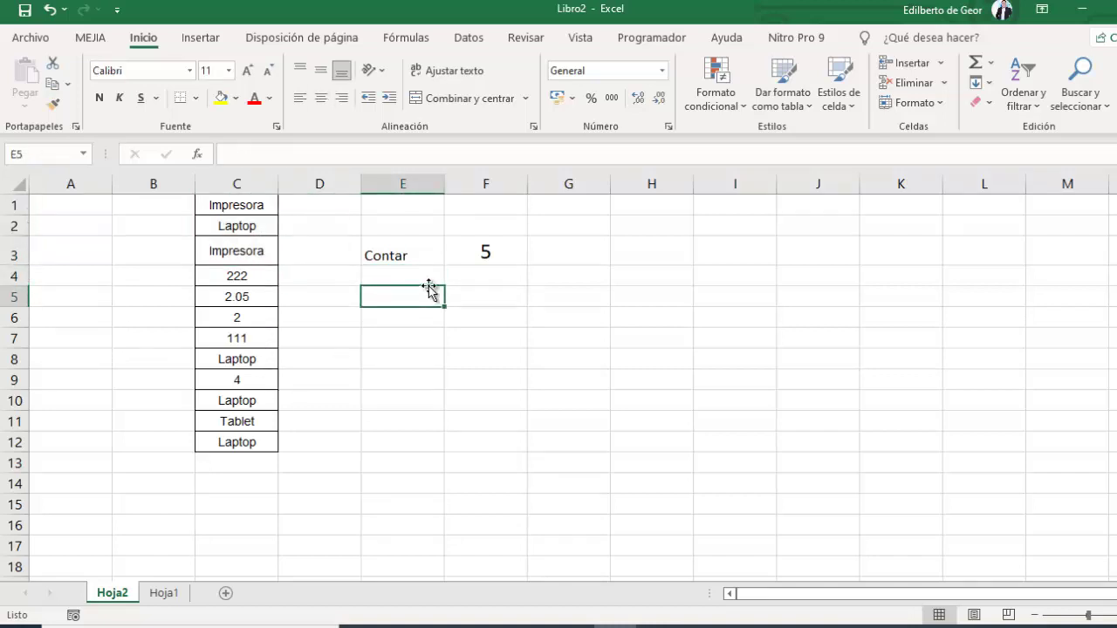
pyautogui.write('=con')
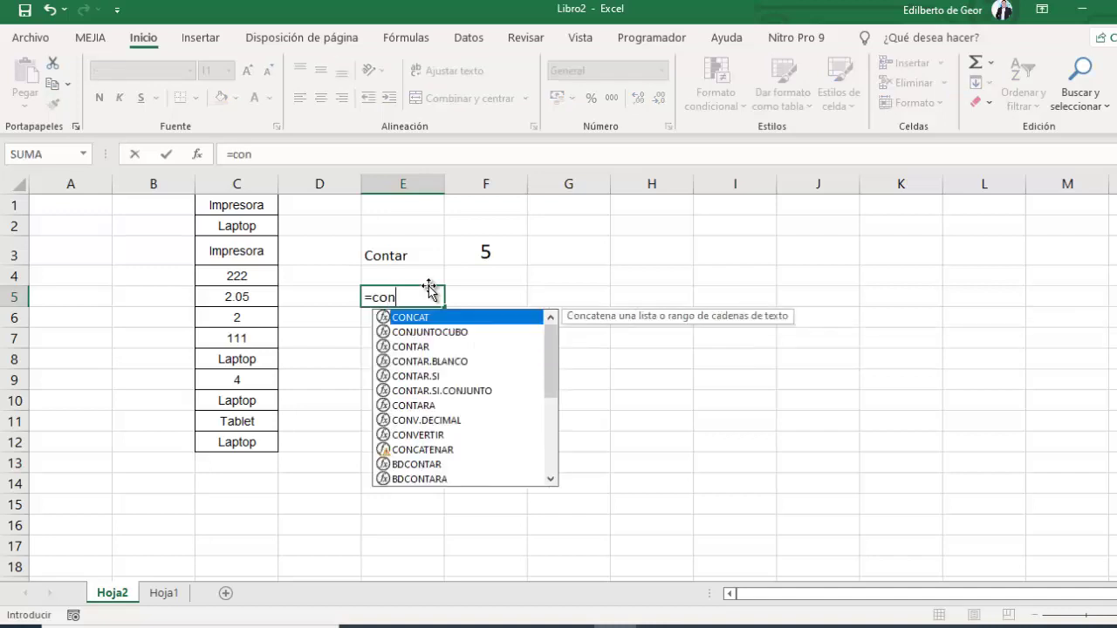
pyautogui.write('car')
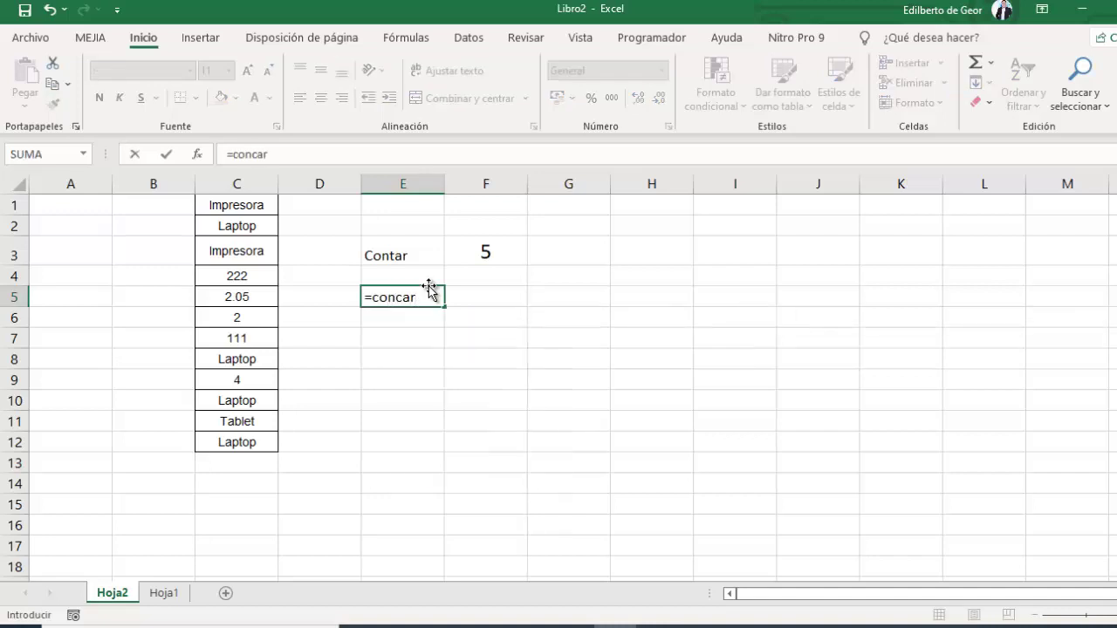
pyautogui.press('BackSpace')
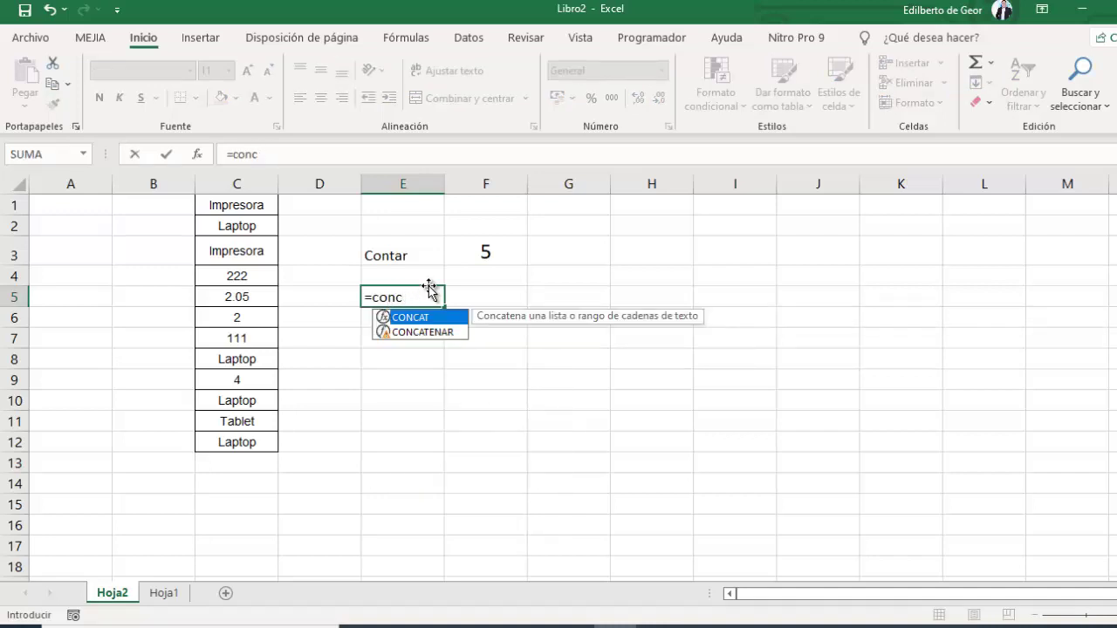
pyautogui.press('BackSpace')
pyautogui.write('tar.s')
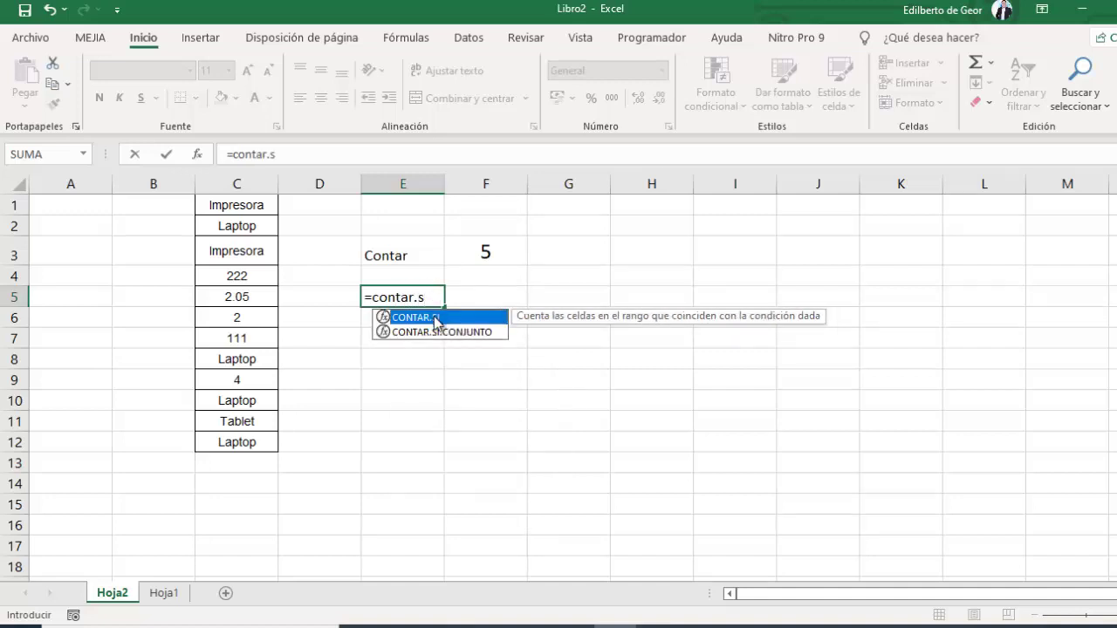
pyautogui.doubleClick(435, 316)
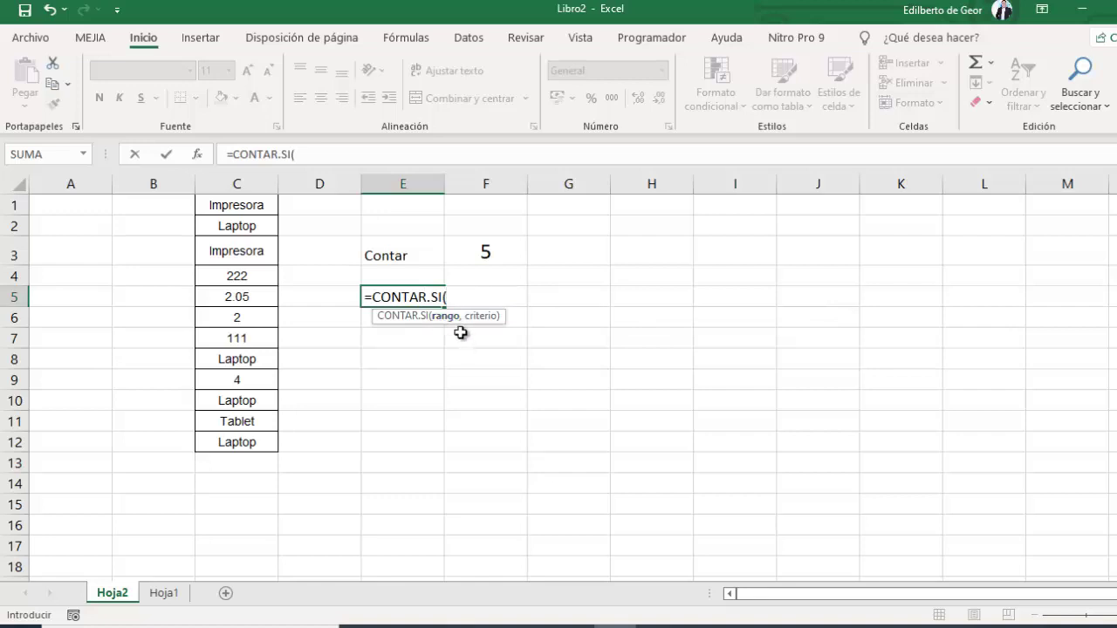
pyautogui.moveTo(240, 205); pyautogui.dragTo(255, 433)
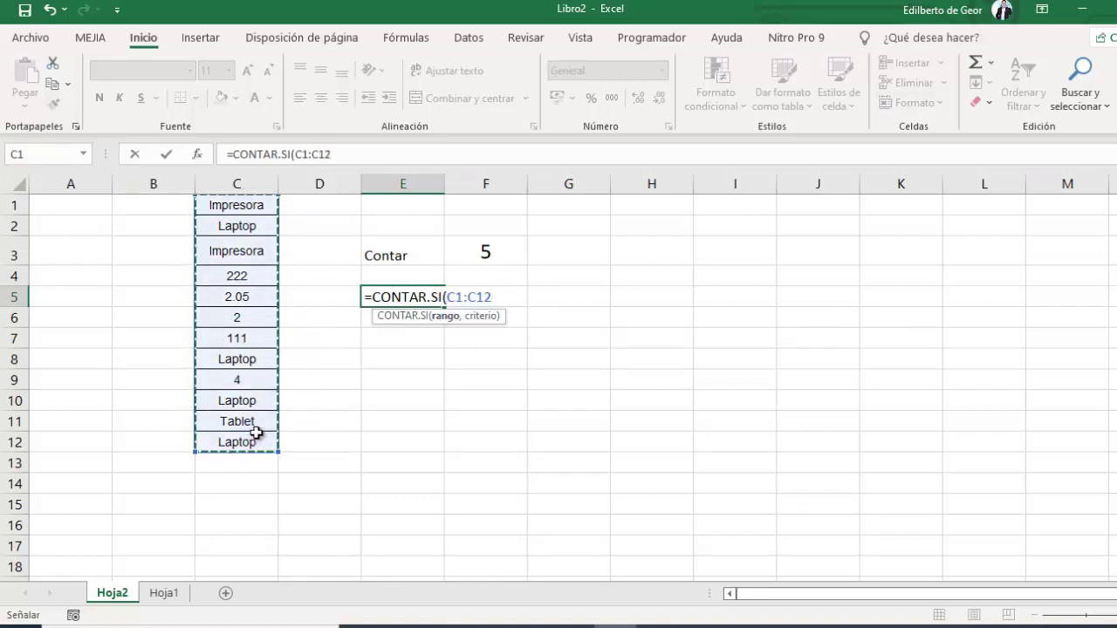
pyautogui.write(',"*')
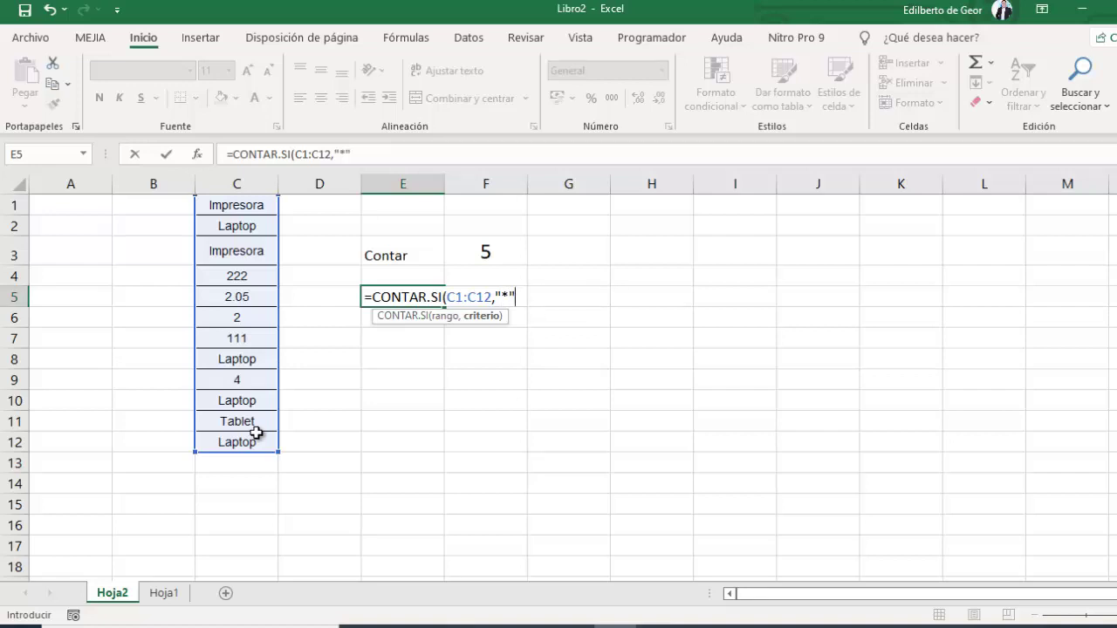
pyautogui.press('Return')
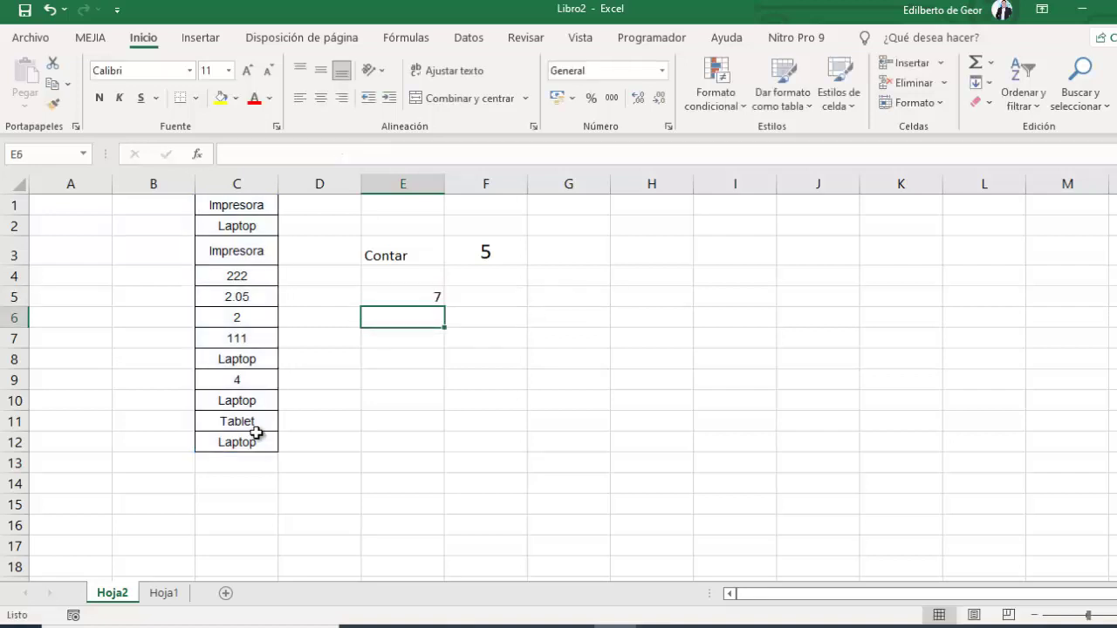
# Move the 7 result from E5 to F5 and review the text entries in column C
pyautogui.click(431, 299)
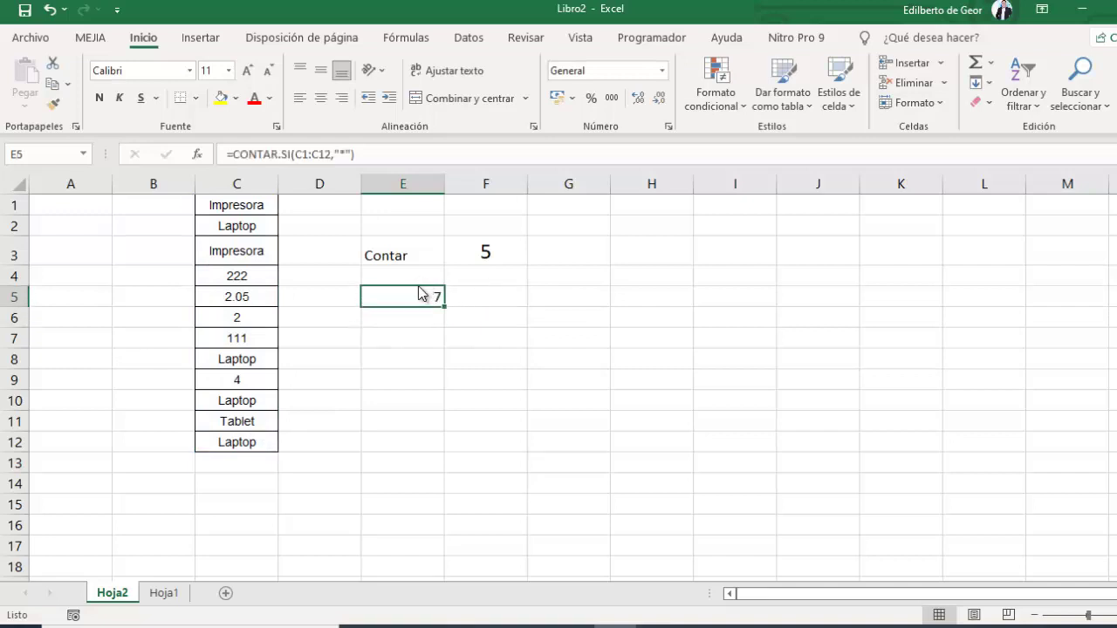
pyautogui.moveTo(423, 294); pyautogui.dragTo(474, 299)
pyautogui.moveTo(247, 210); pyautogui.dragTo(256, 247)
pyautogui.click(249, 360)
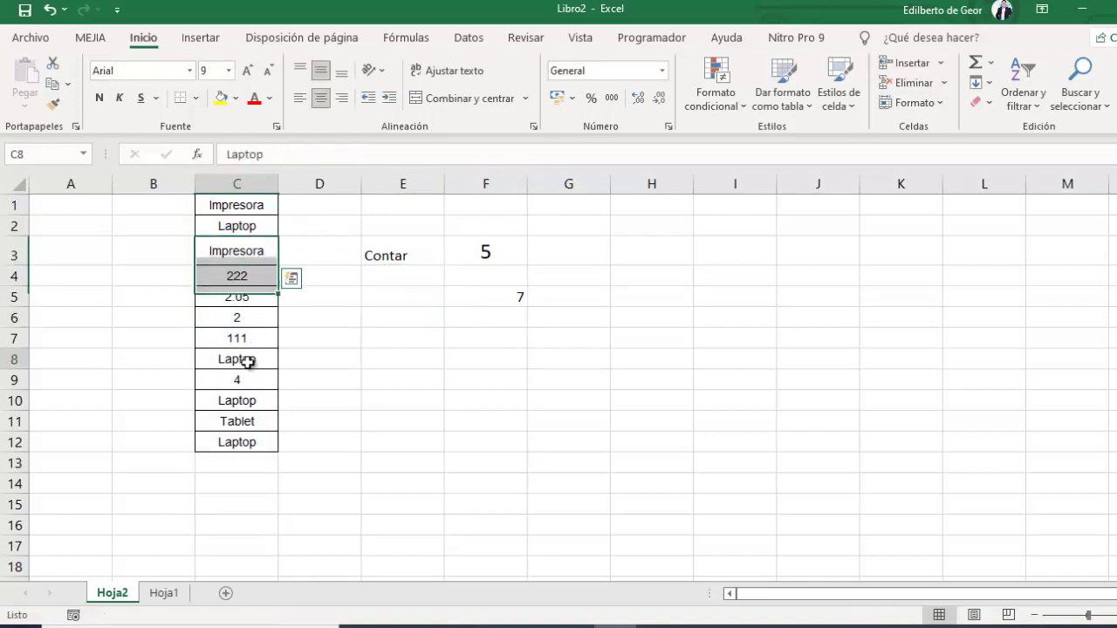
pyautogui.click(249, 401)
pyautogui.click(246, 422)
pyautogui.click(253, 441)
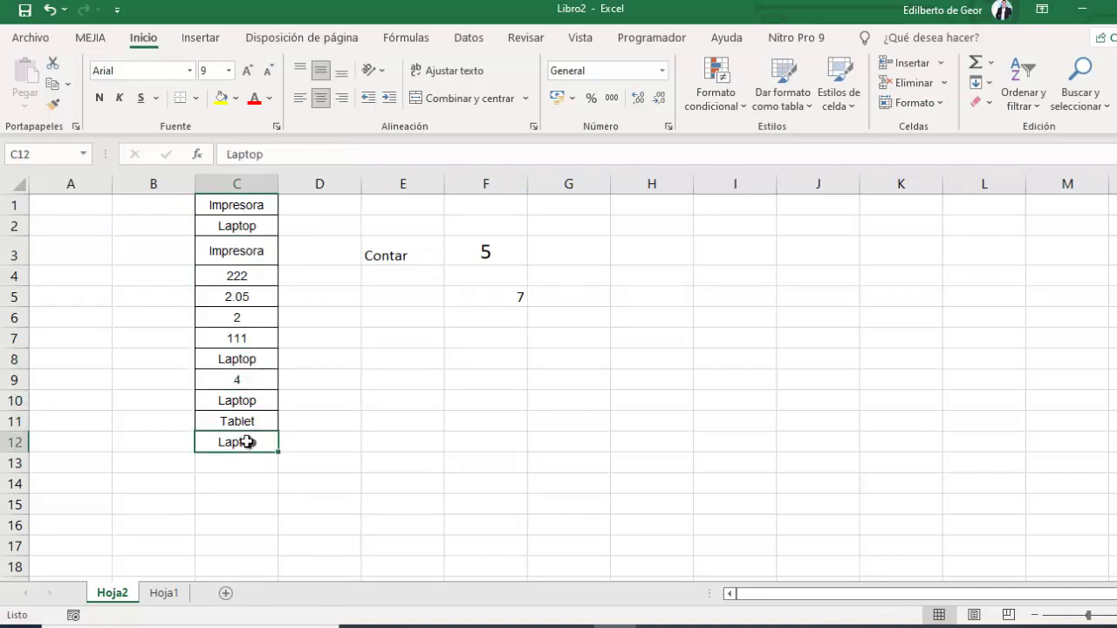
# Label E5 as 'Contar.si'
pyautogui.click(399, 297)
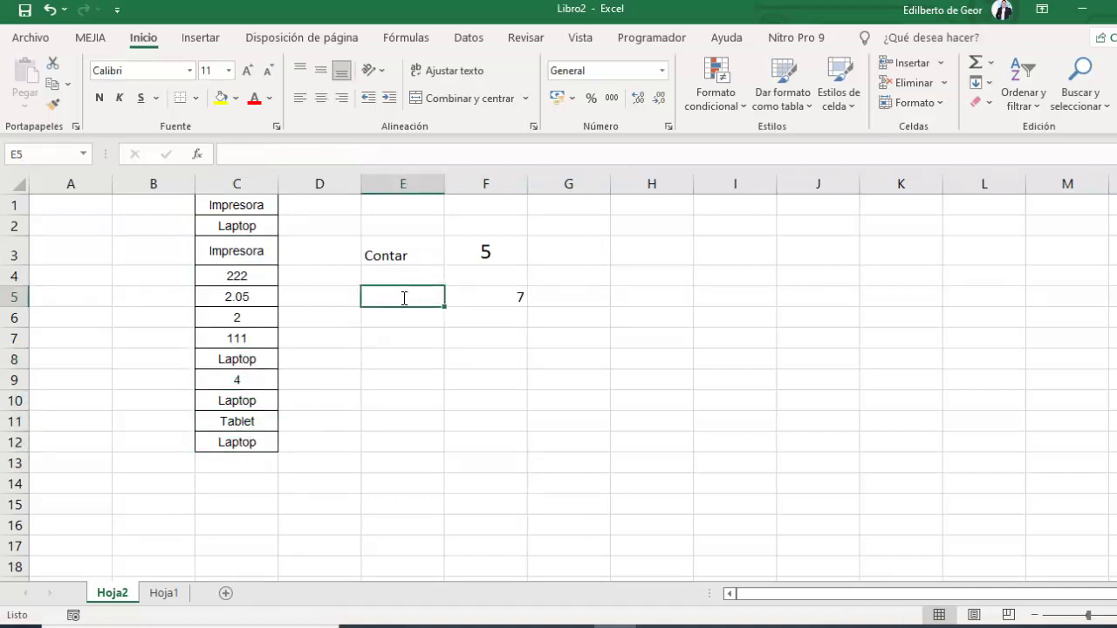
pyautogui.write('Contar.si')
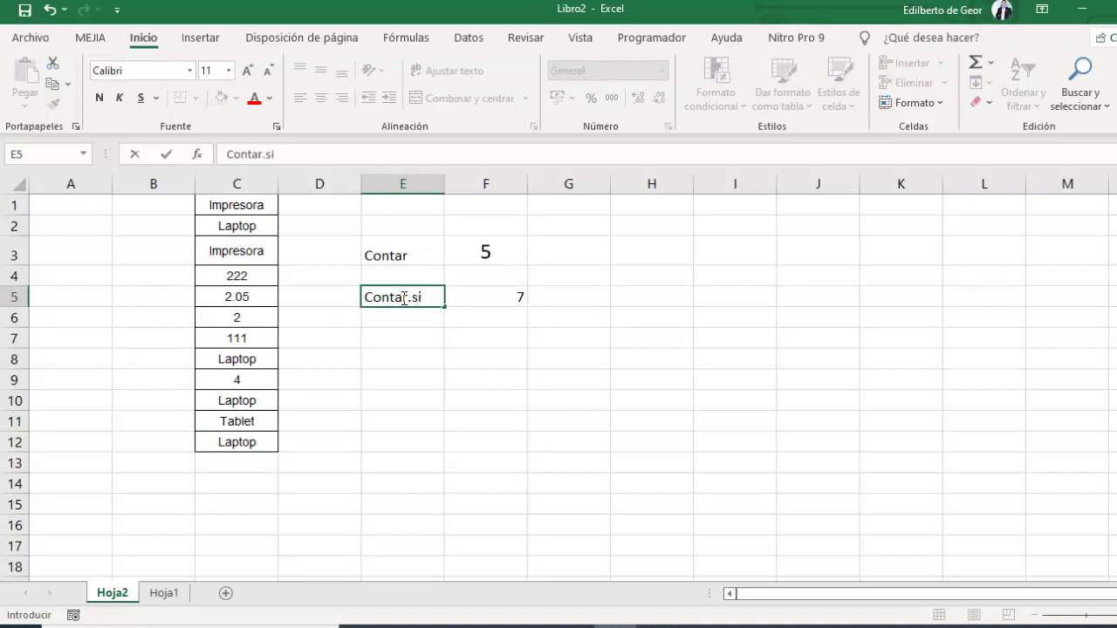
pyautogui.press('Return')
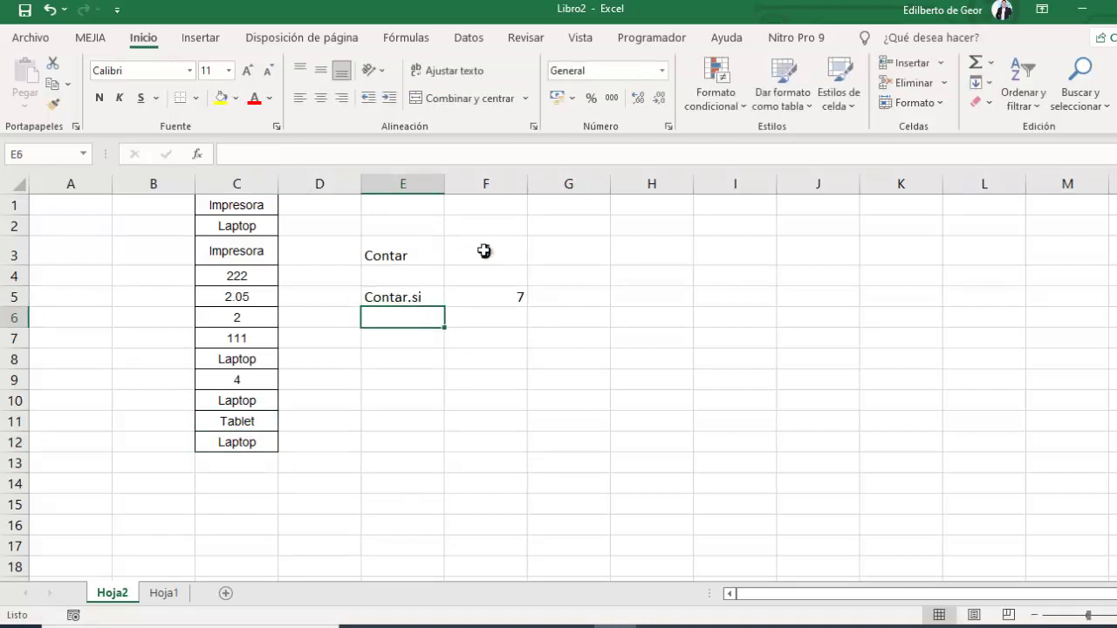
# Copy F3's large formatting onto the 7 in F5 with Format Painter
pyautogui.click(522, 296)
pyautogui.click(504, 250)
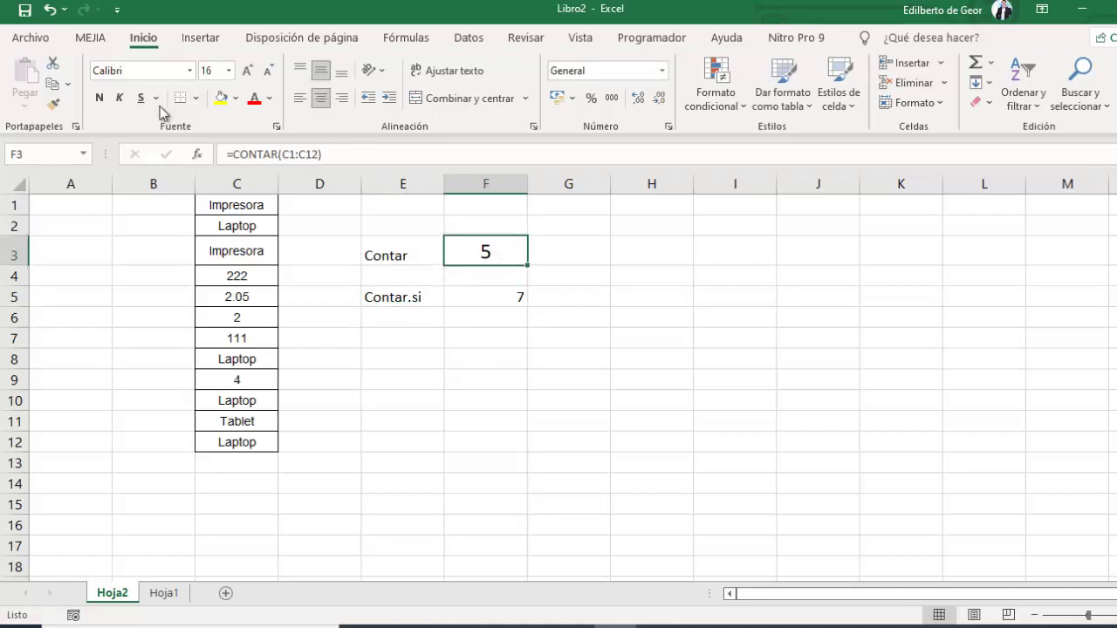
pyautogui.click(53, 104)
pyautogui.click(504, 290)
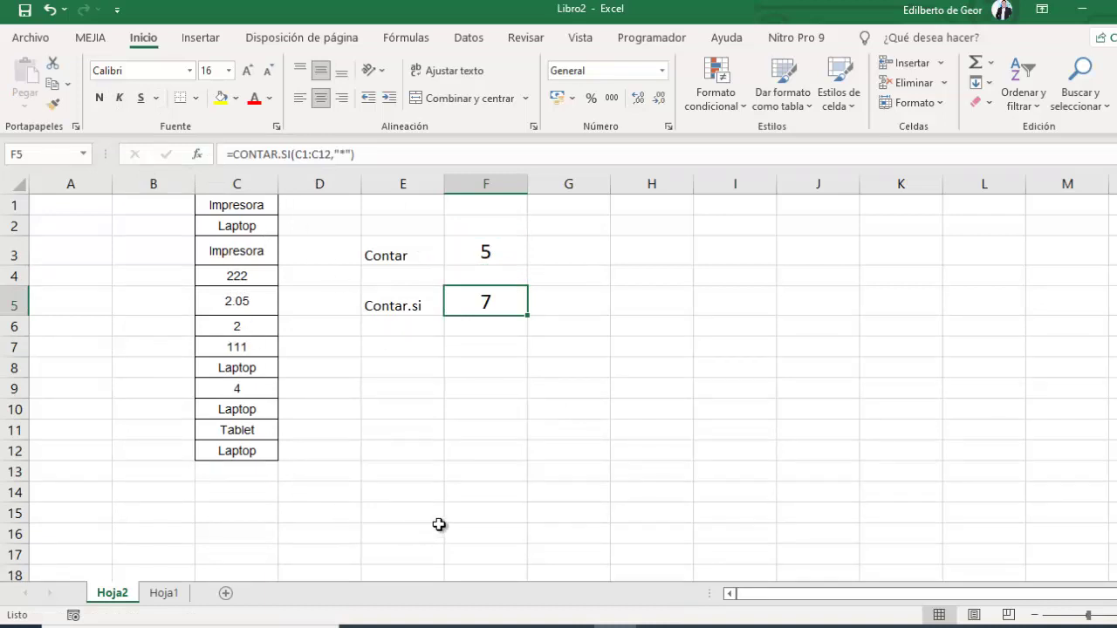
pyautogui.click(438, 516)
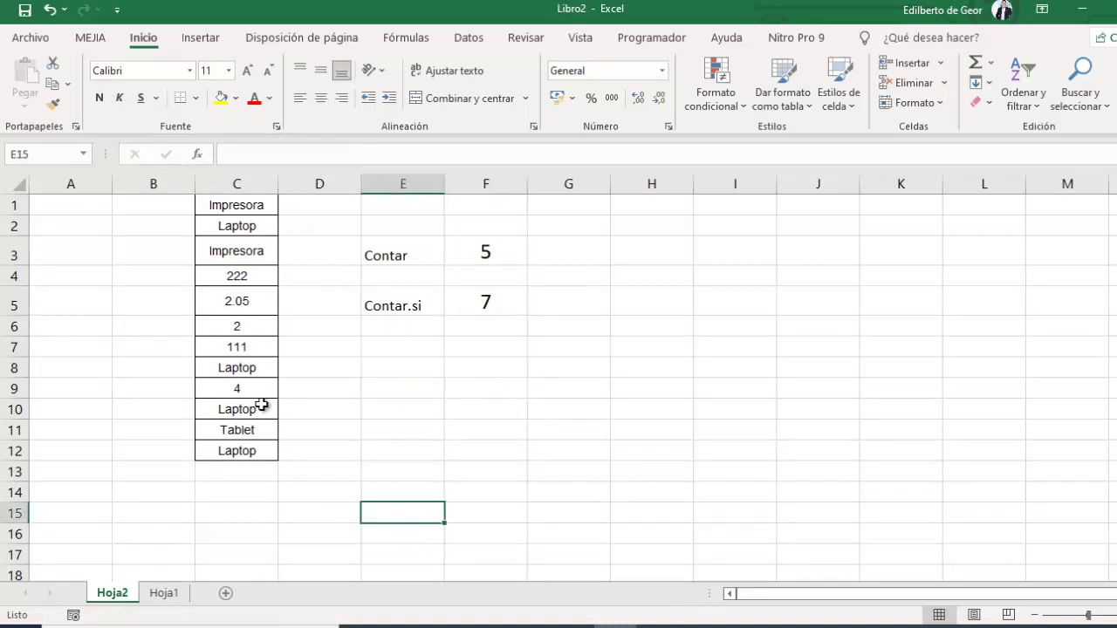
pyautogui.click(241, 300)
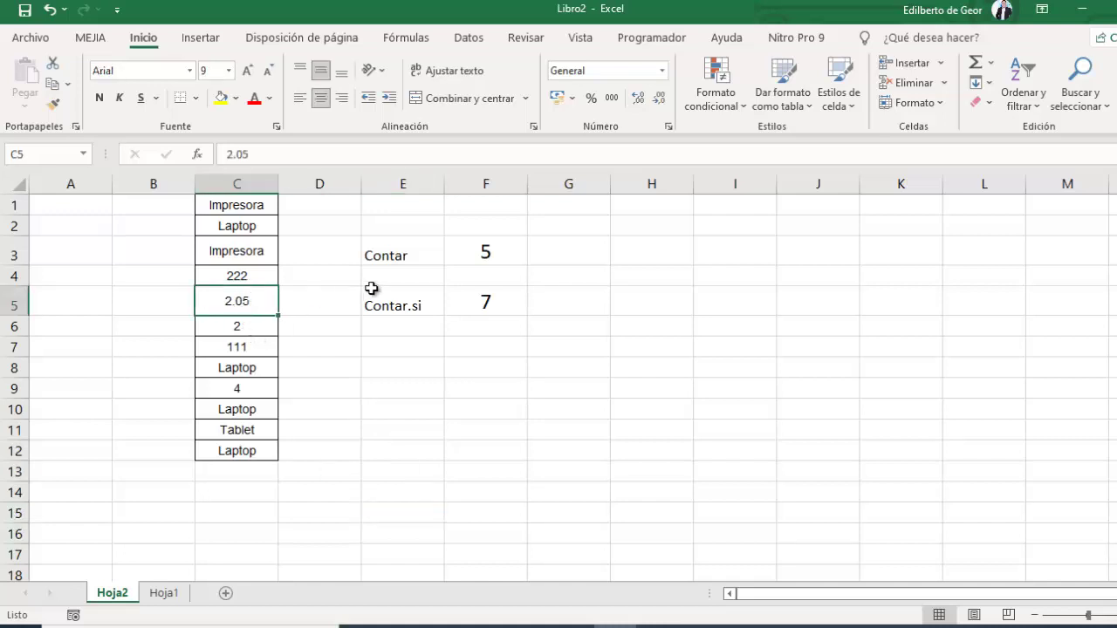
# Change C5 to 'mouse', dropping the Contar count to 4, and select C1:C12 to check counts
pyautogui.write('mou')
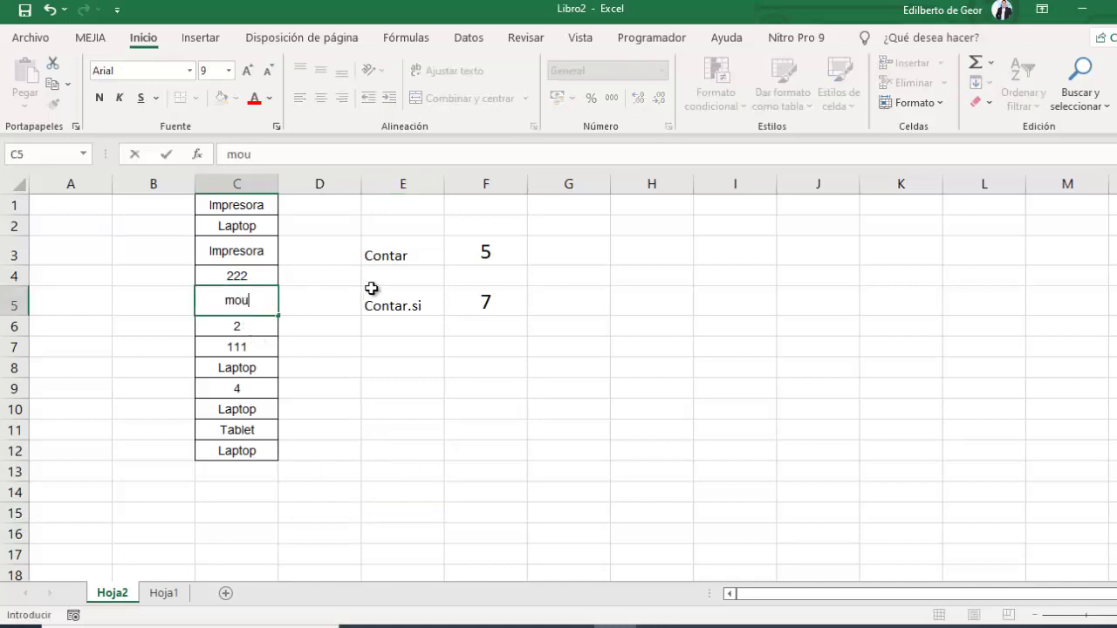
pyautogui.write('se')
pyautogui.press('Return')
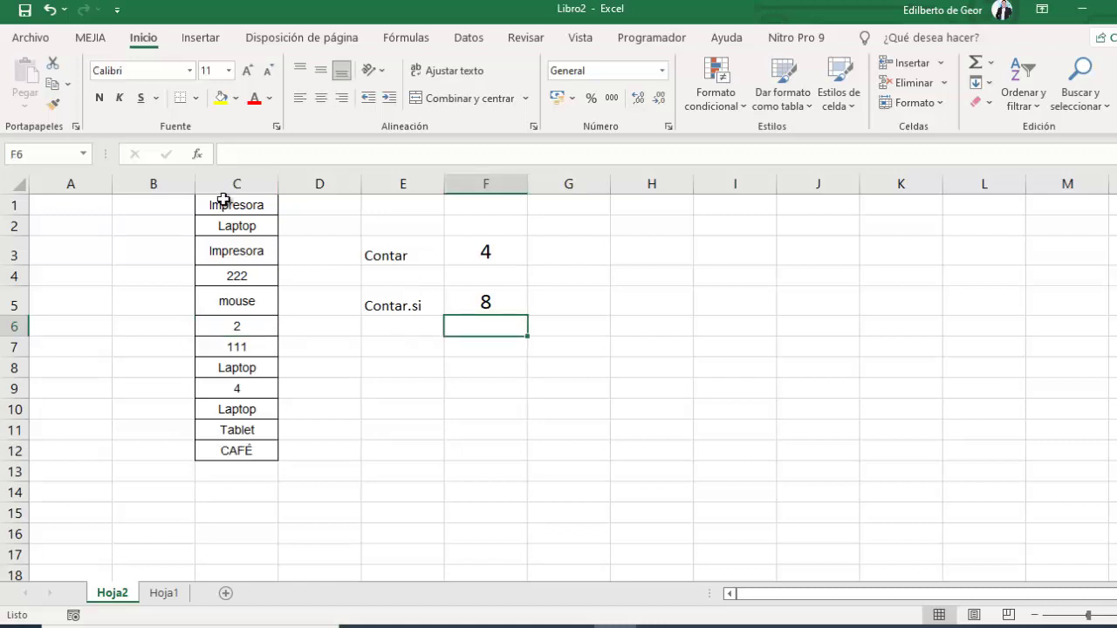
pyautogui.moveTo(225, 202); pyautogui.dragTo(244, 452)
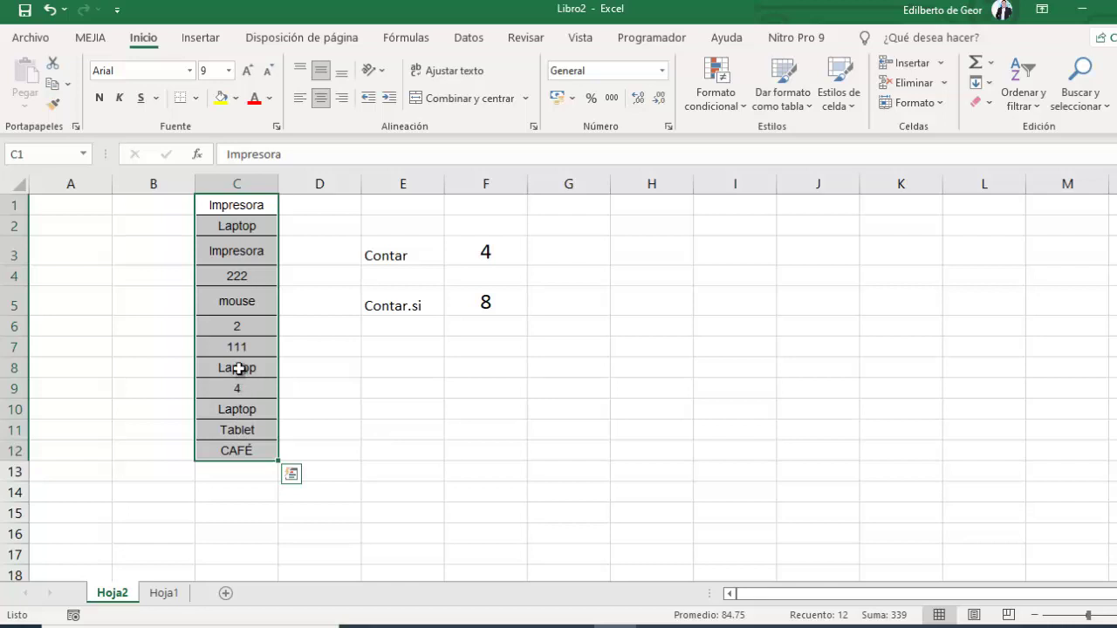
pyautogui.click(397, 350)
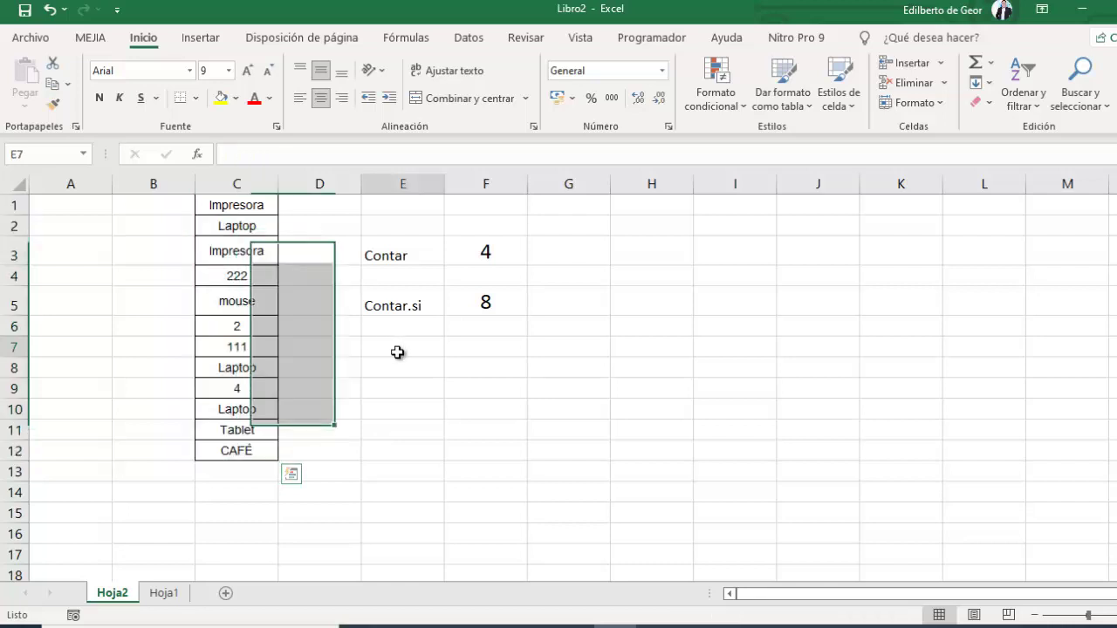
# Enter =CONTARA(C1:C12) in E7 and move its result of 12 to F7
pyautogui.write('=')
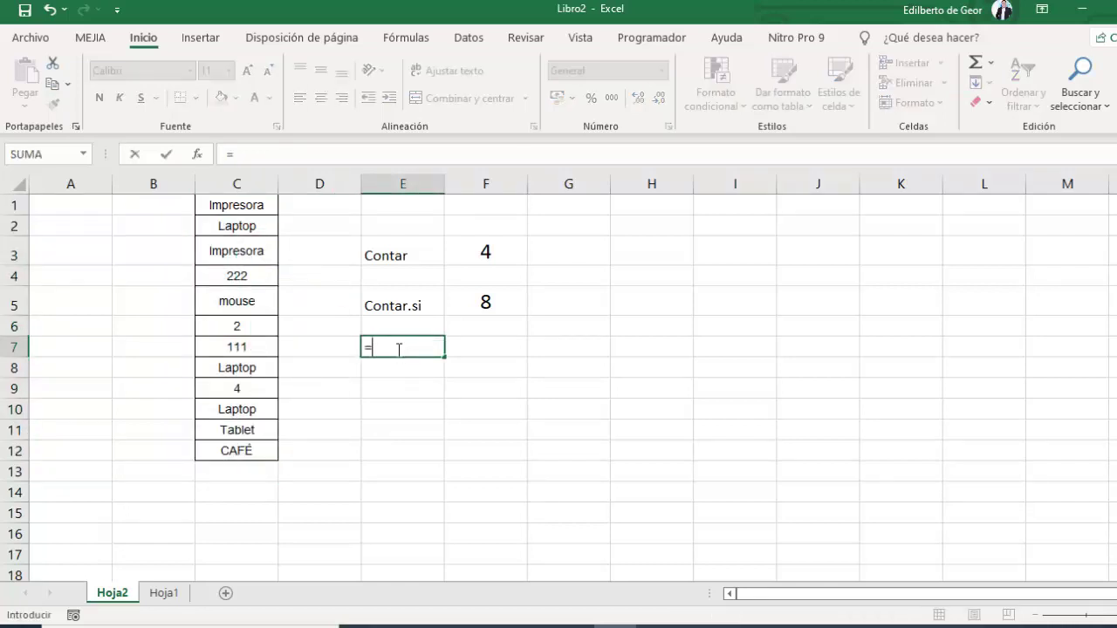
pyautogui.write('CONTAR')
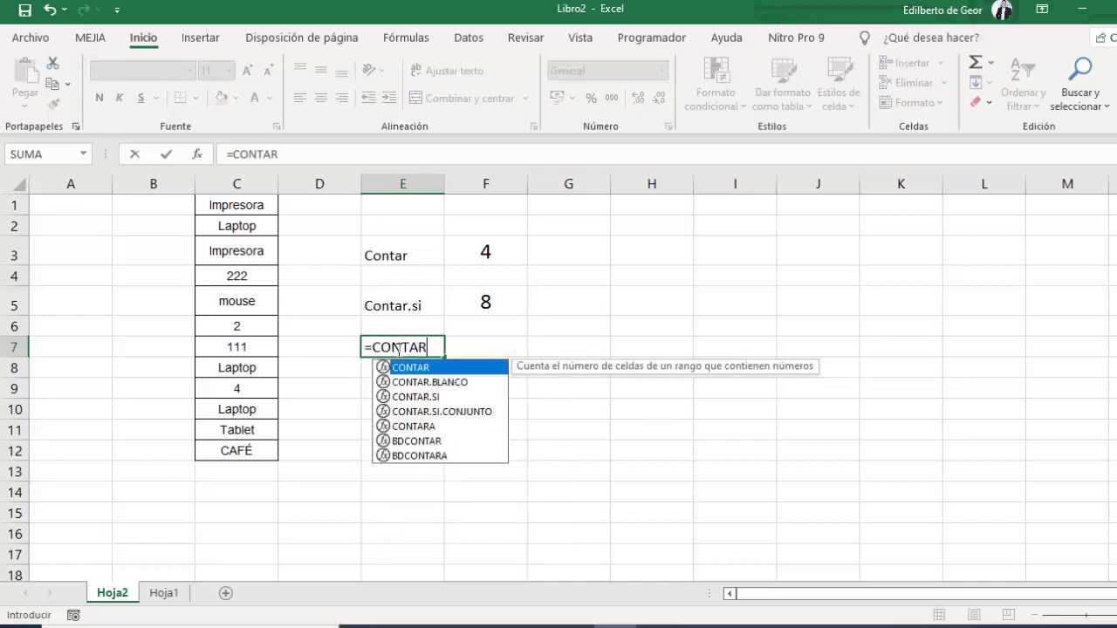
pyautogui.doubleClick(437, 425)
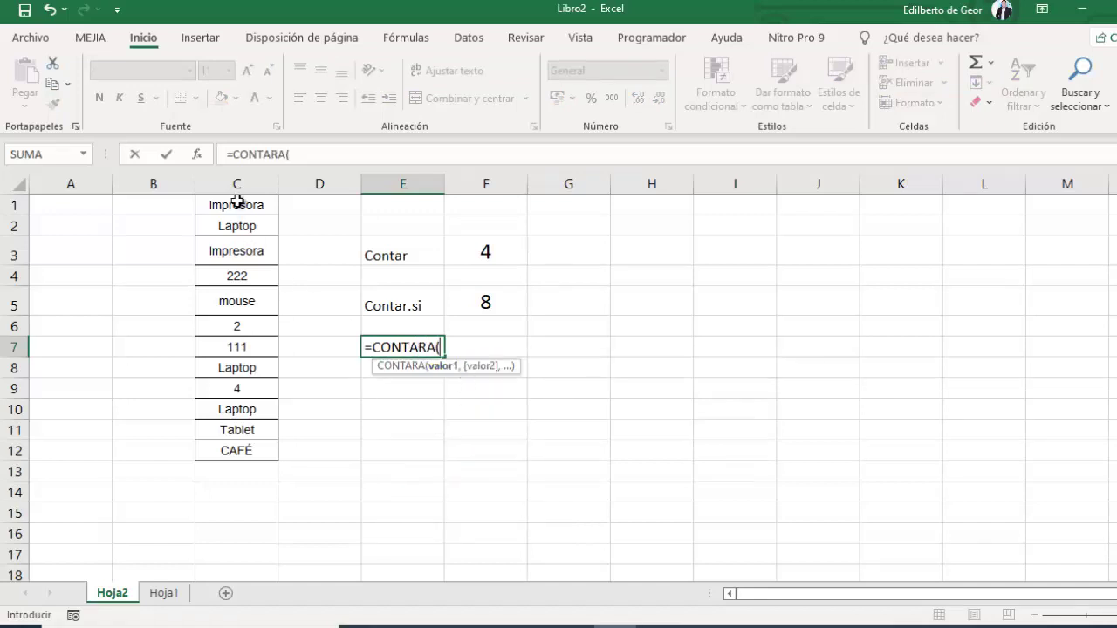
pyautogui.moveTo(236, 205); pyautogui.dragTo(250, 447)
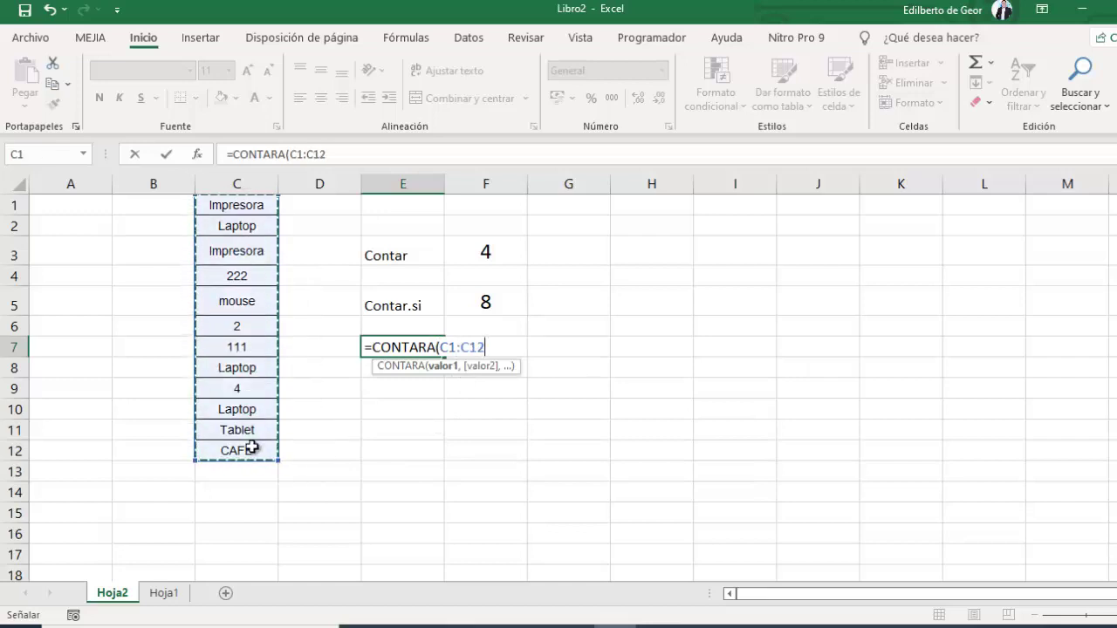
pyautogui.write(')')
pyautogui.press('Return')
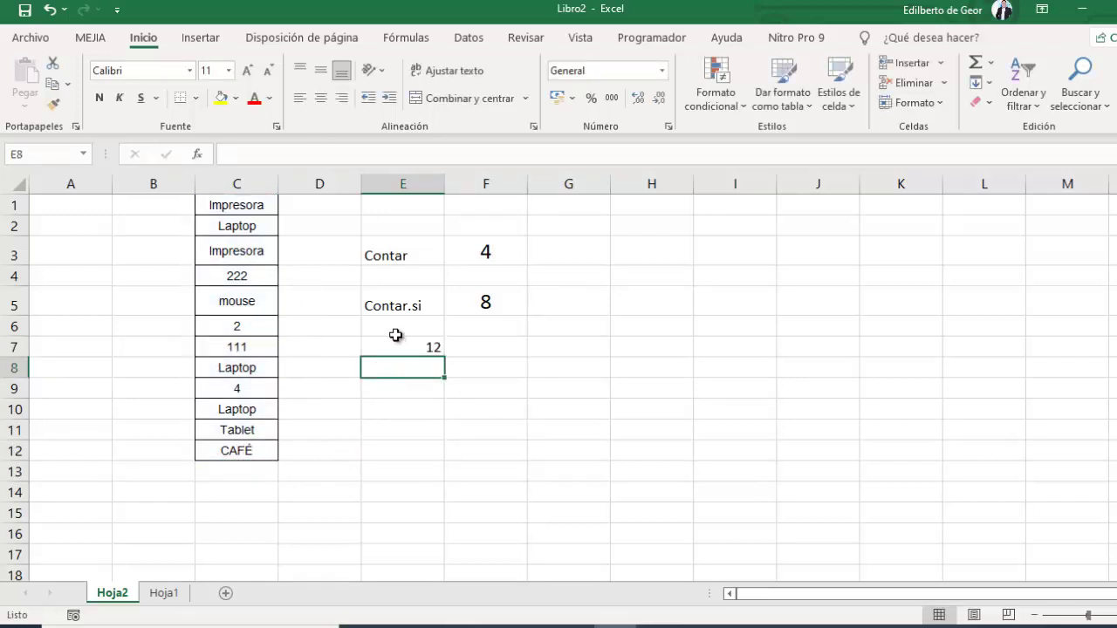
pyautogui.click(406, 342)
pyautogui.moveTo(444, 345); pyautogui.dragTo(475, 342)
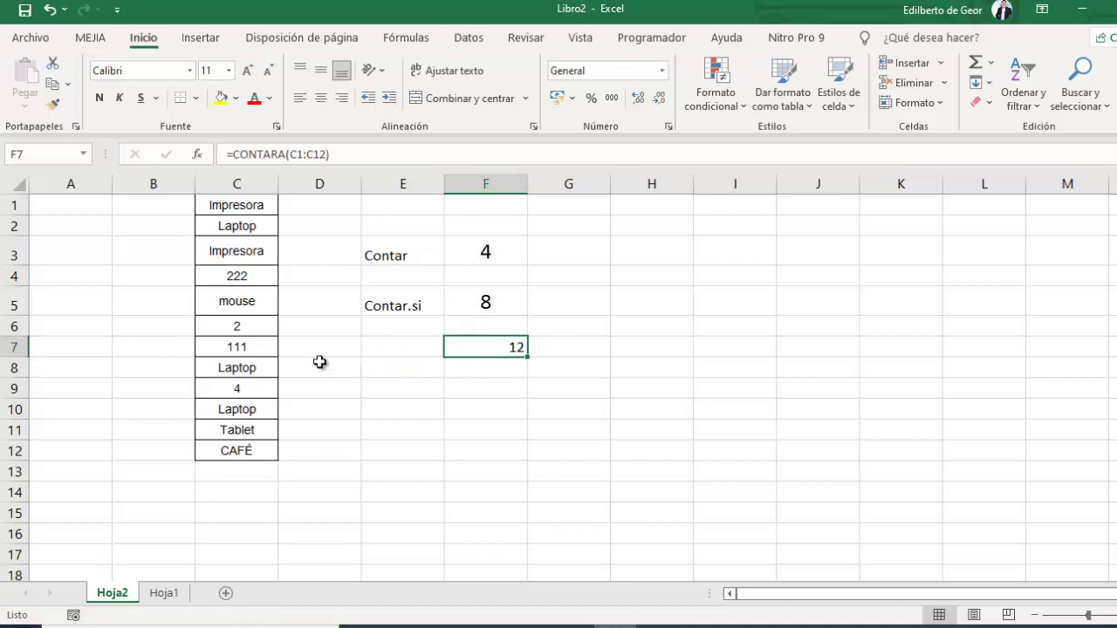
pyautogui.moveTo(237, 205)
pyautogui.mouseDown()
pyautogui.moveTo(255, 322)
pyautogui.moveTo(249, 452)
pyautogui.mouseUp()
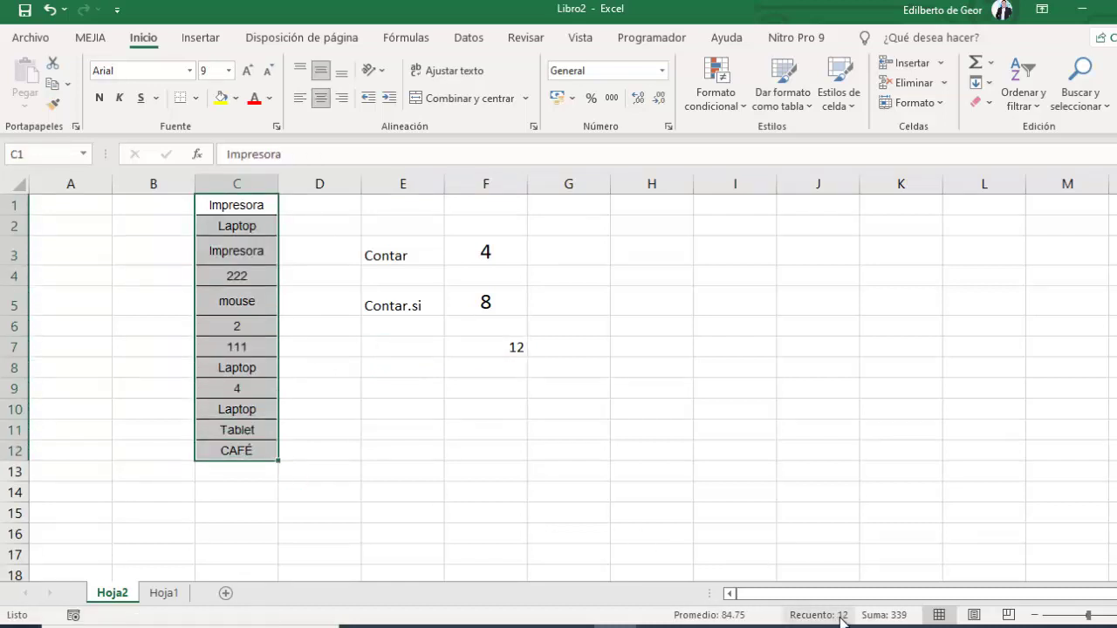
# Type the label 'CONTARA' in E7 beside the 12 result
pyautogui.moveTo(849, 619)
pyautogui.click(419, 349)
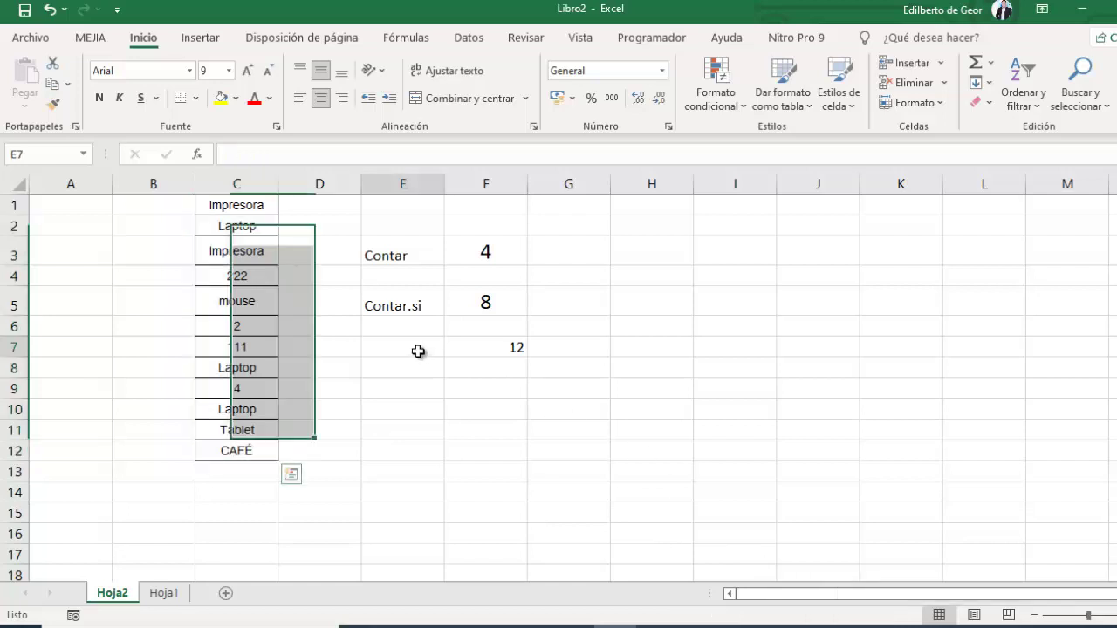
pyautogui.write('c')
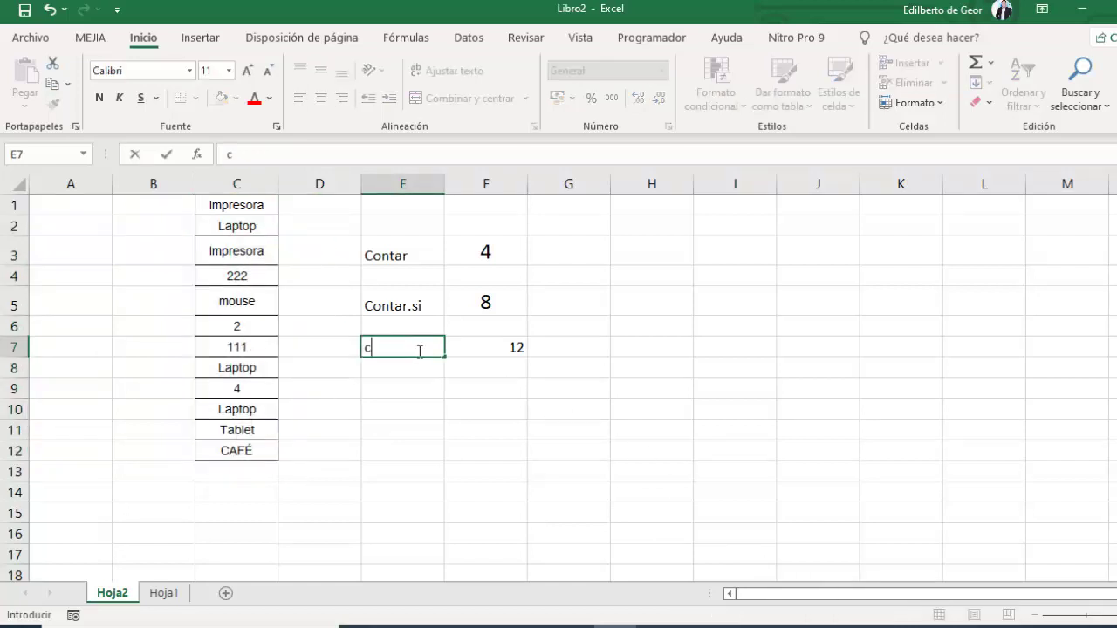
pyautogui.write('ONTARA')
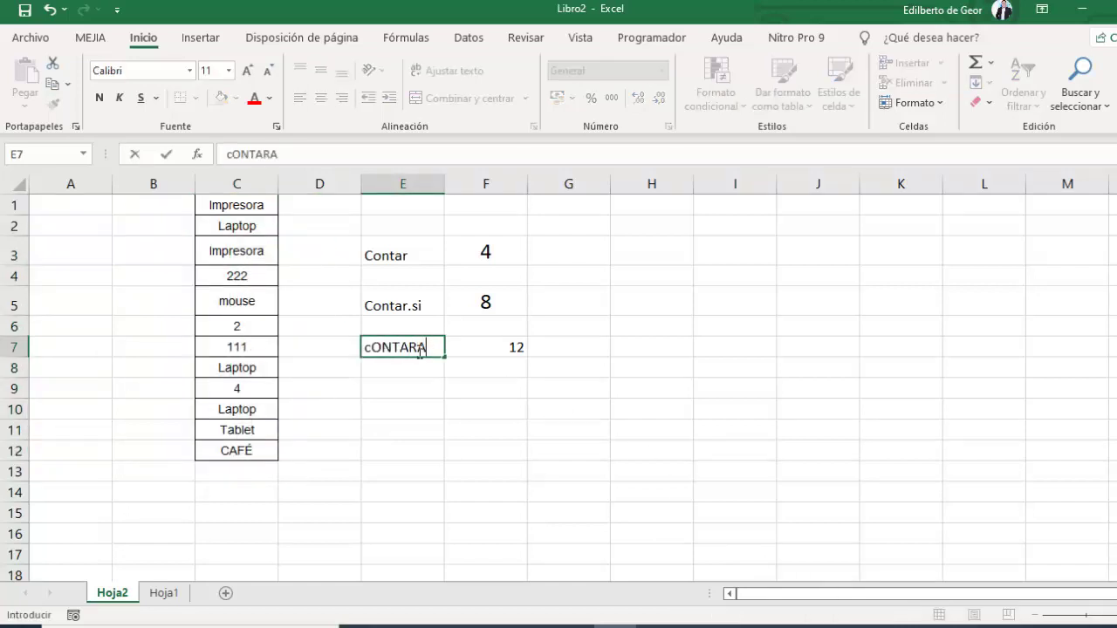
pyautogui.press('BackSpace')
pyautogui.press('BackSpace')
pyautogui.press('BackSpace')
pyautogui.press('BackSpace')
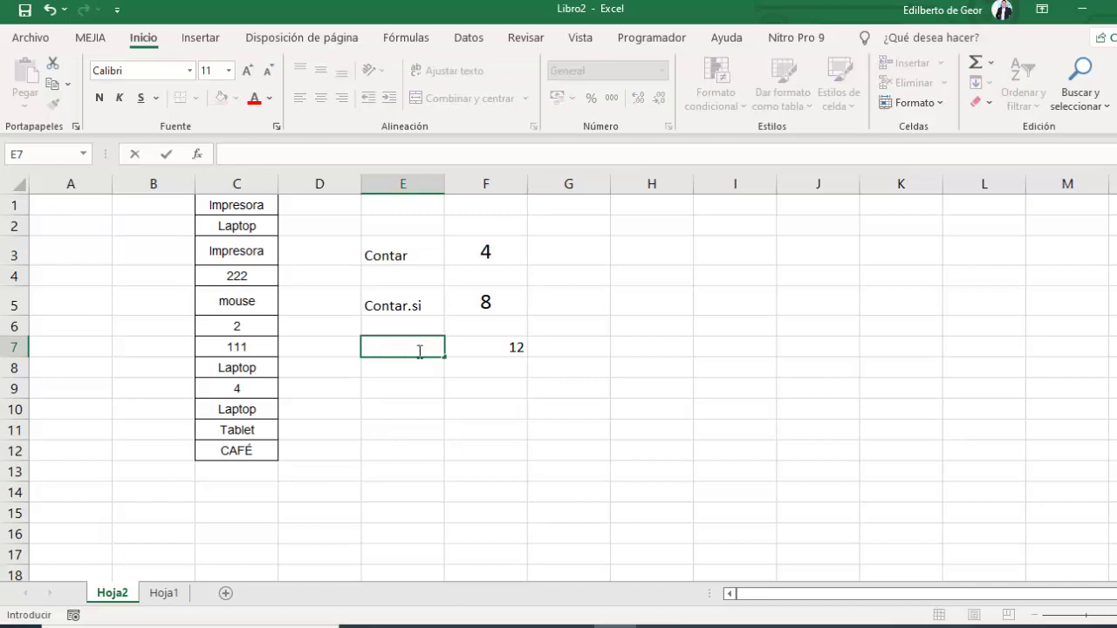
pyautogui.write('CONTARA')
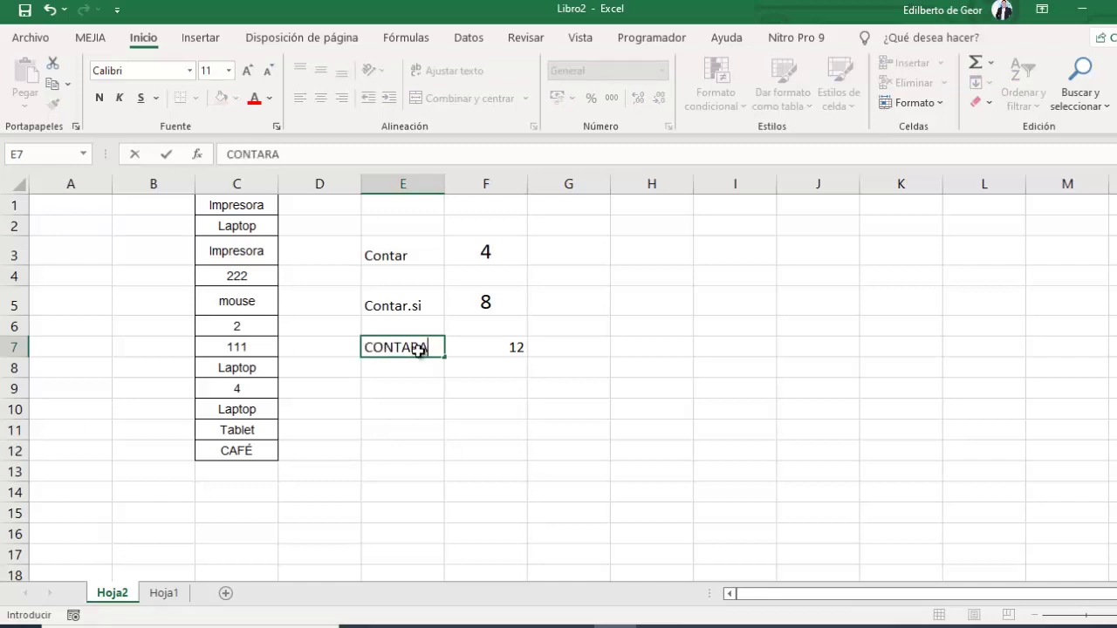
pyautogui.press('Return')
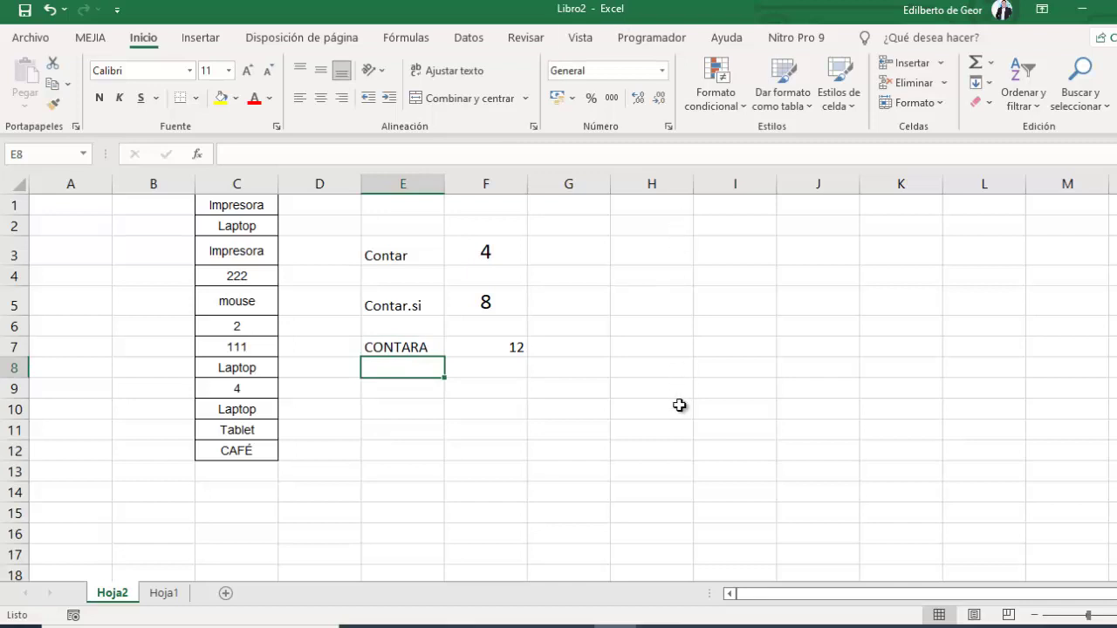
pyautogui.click(686, 410)
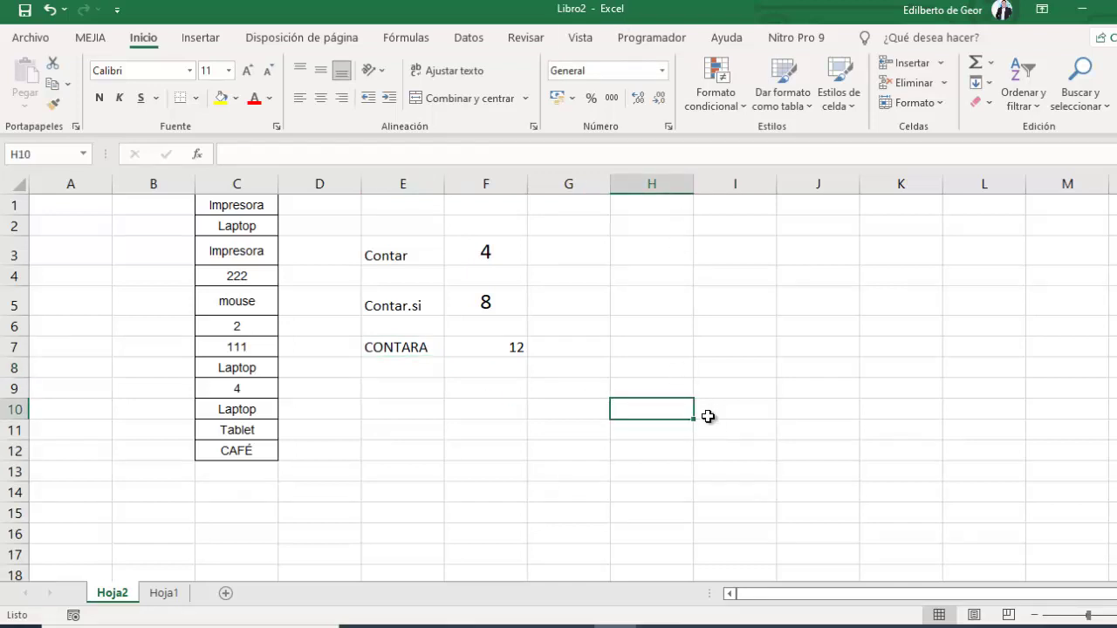